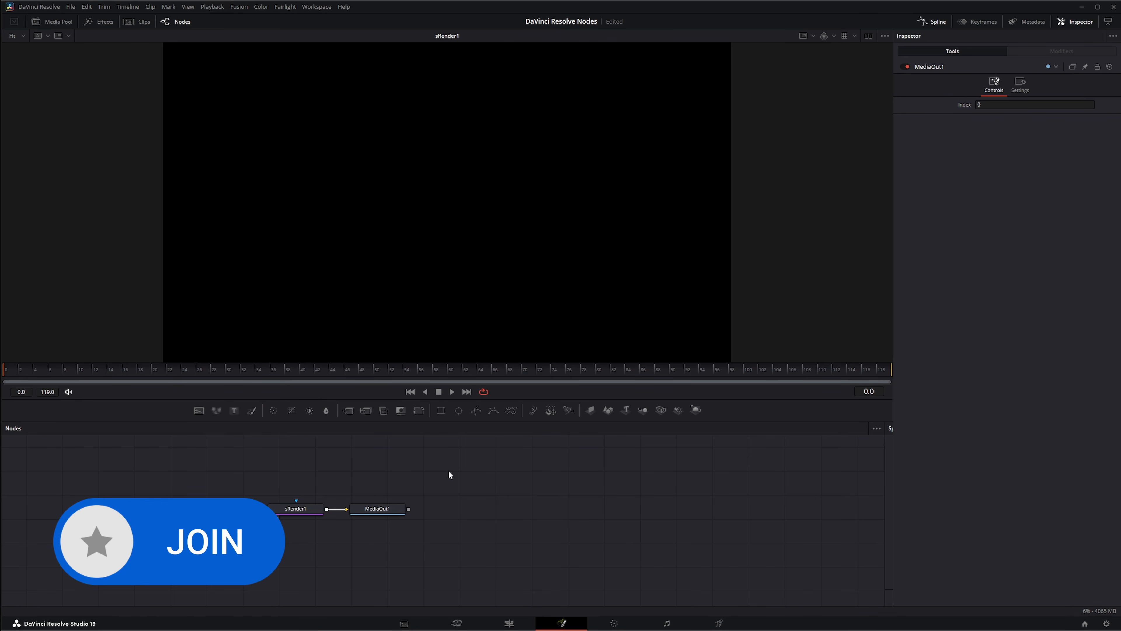
Add an sEllipse node and place it below and to the left of the sRender1 node
key(shift+space)
text(sren)
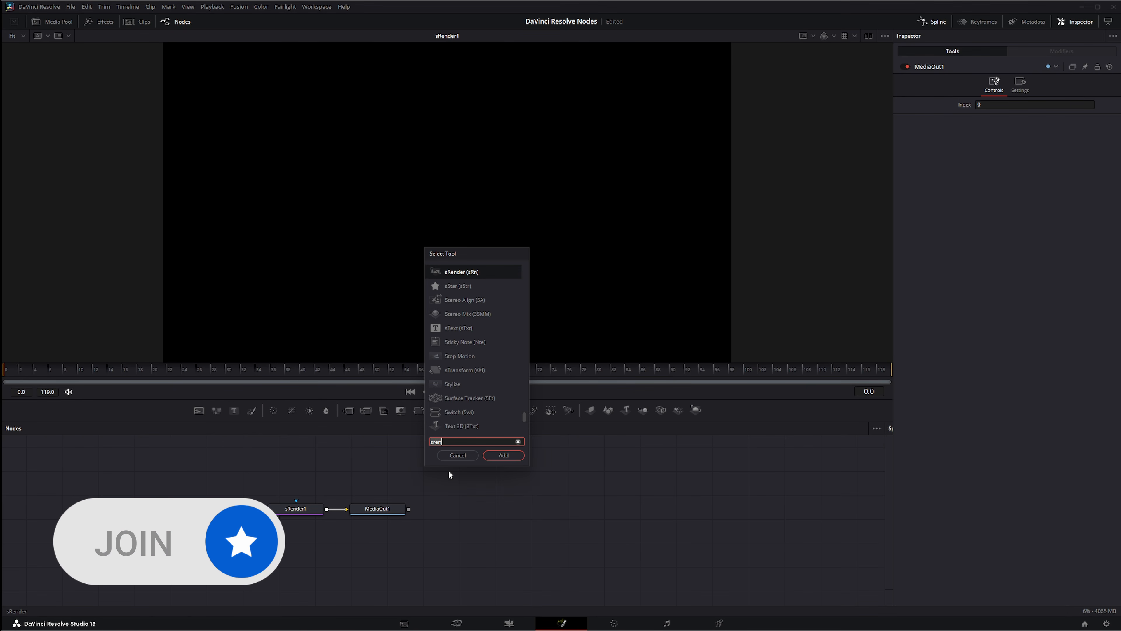
text(sel)
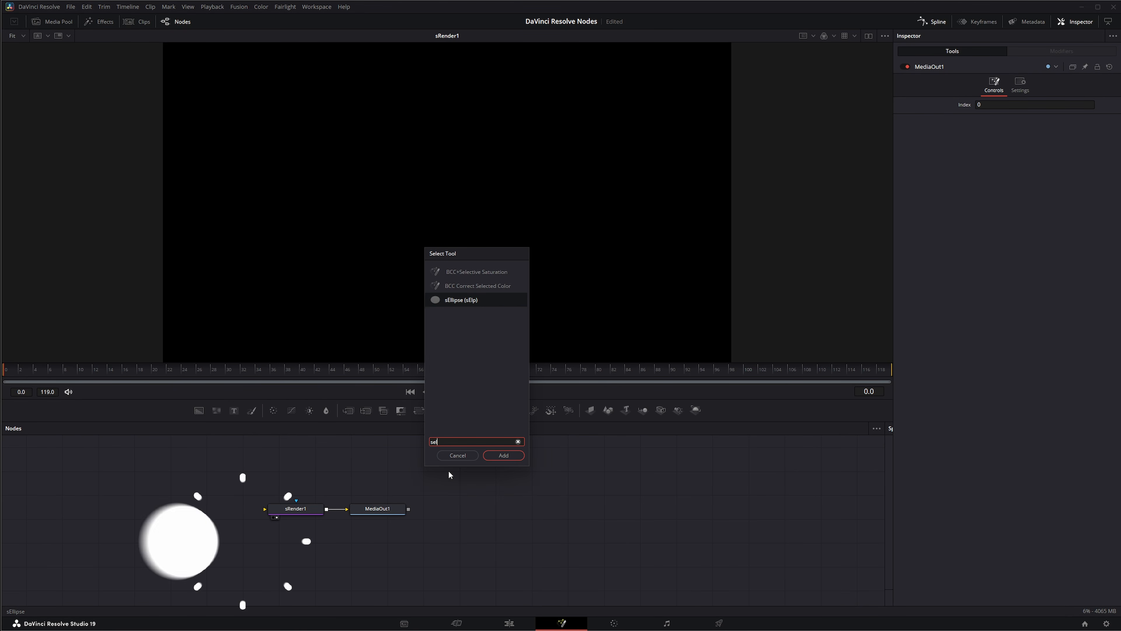
key(Return)
drag(455, 475, 159, 548)
Add an unconnected sRectangle node above sEllipse1 in the node graph
click(196, 473)
key(shift+space)
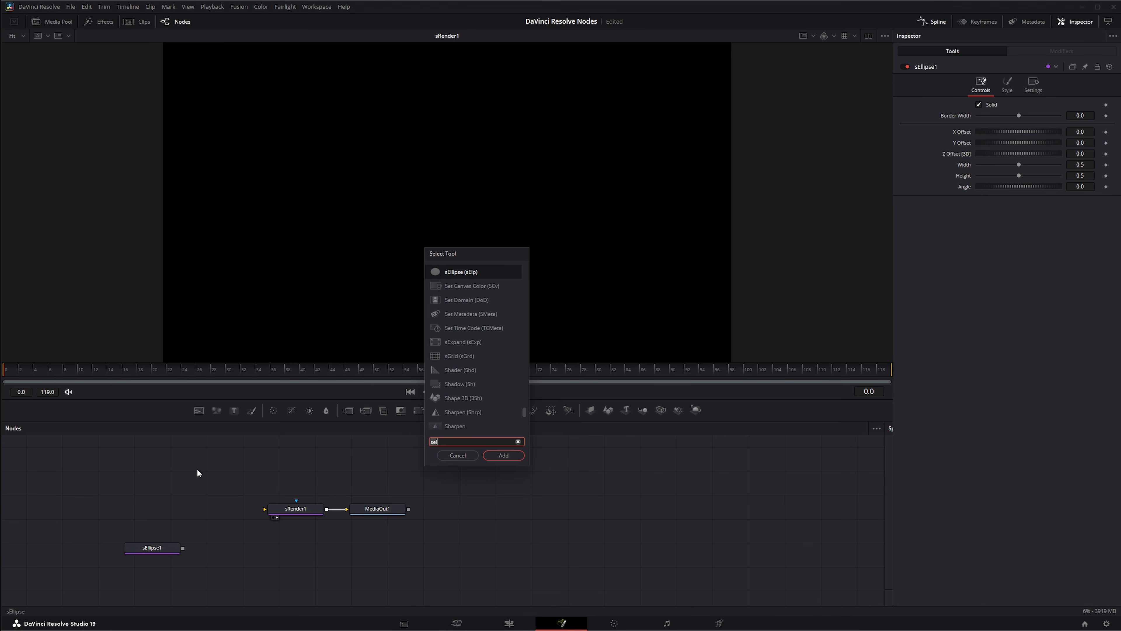
text(sre)
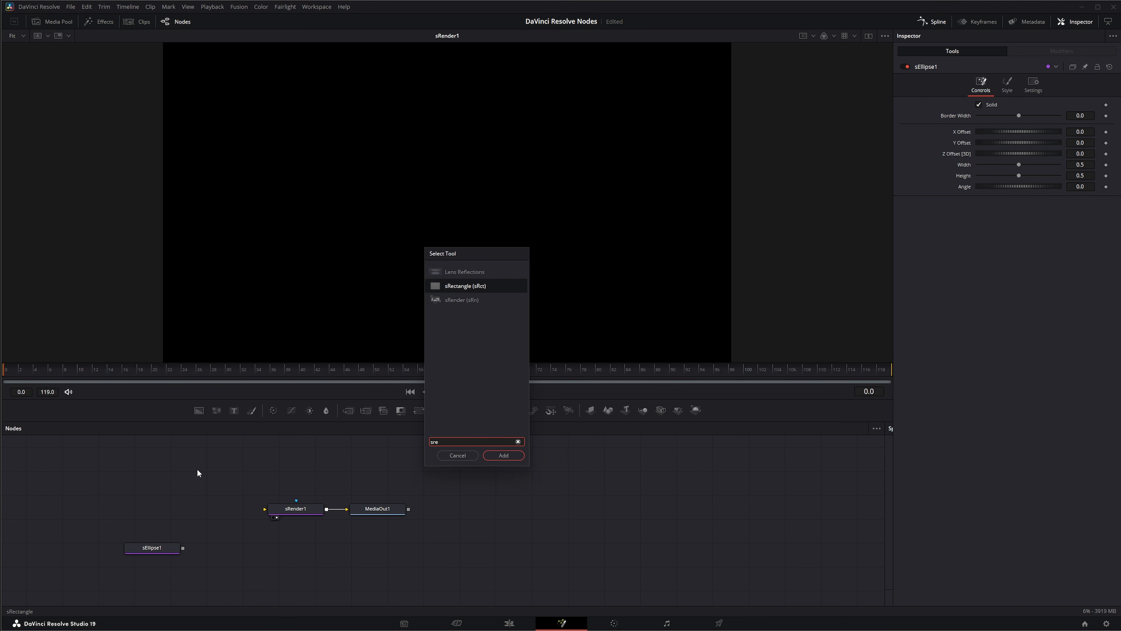
key(Return)
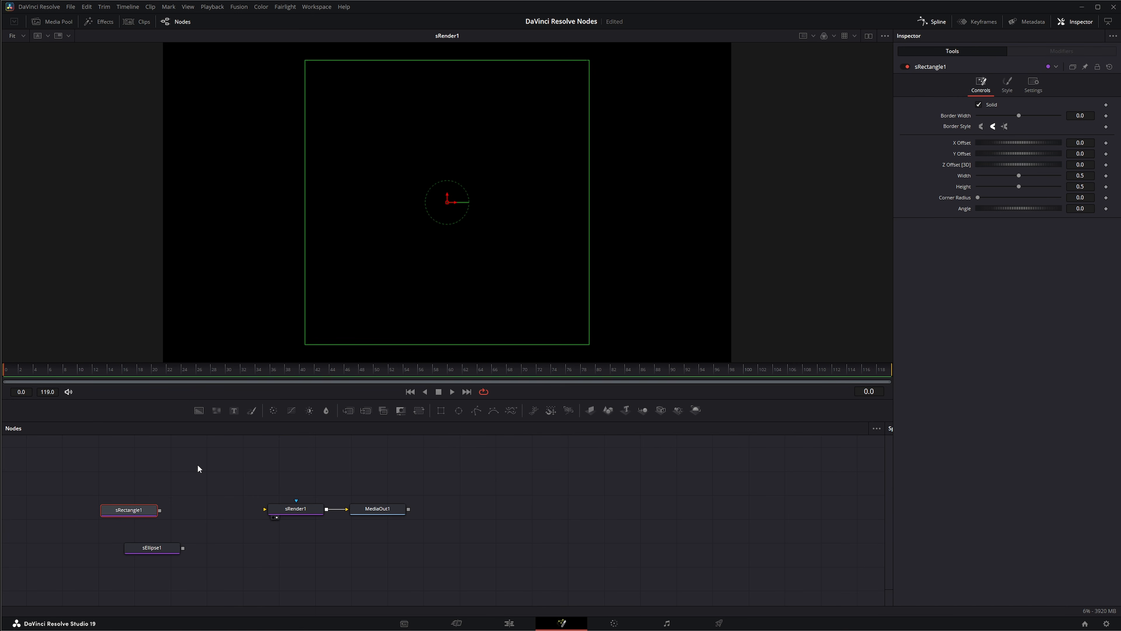
Add an sMerge node and place it between sRectangle1 and sRender1
click(198, 466)
key(shift+space)
text(s)
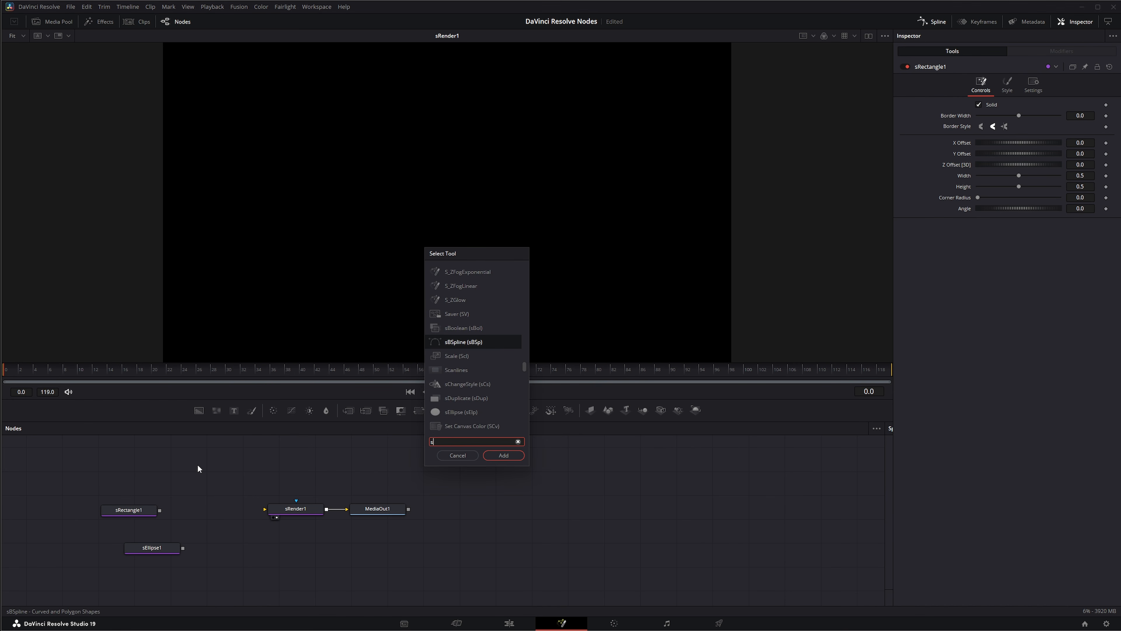
text(me)
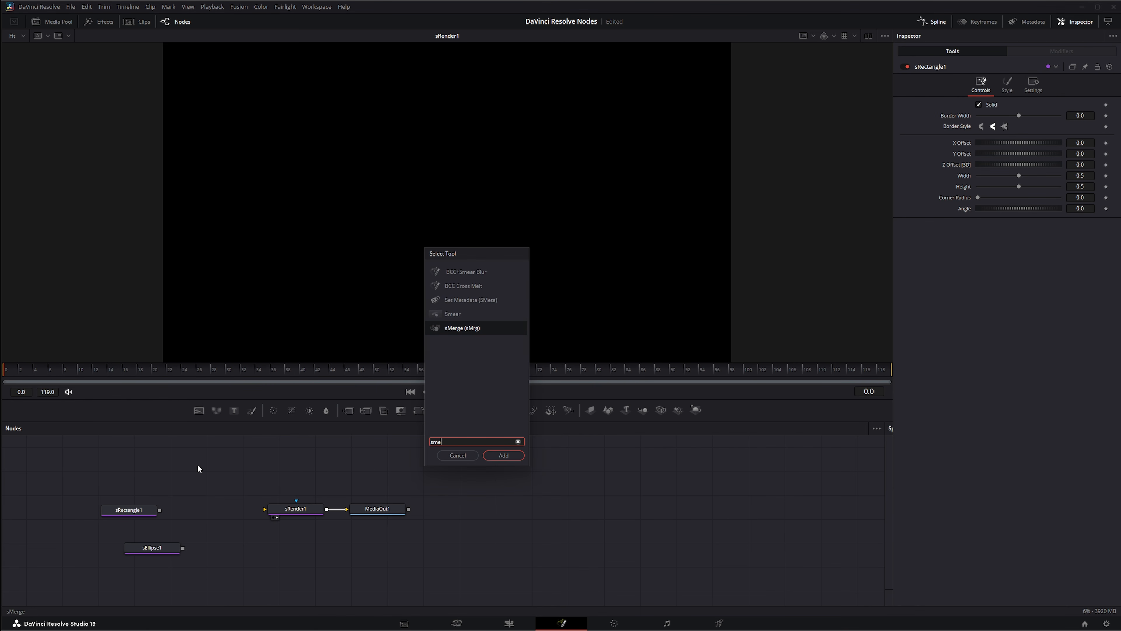
key(Return)
drag(199, 468, 207, 507)
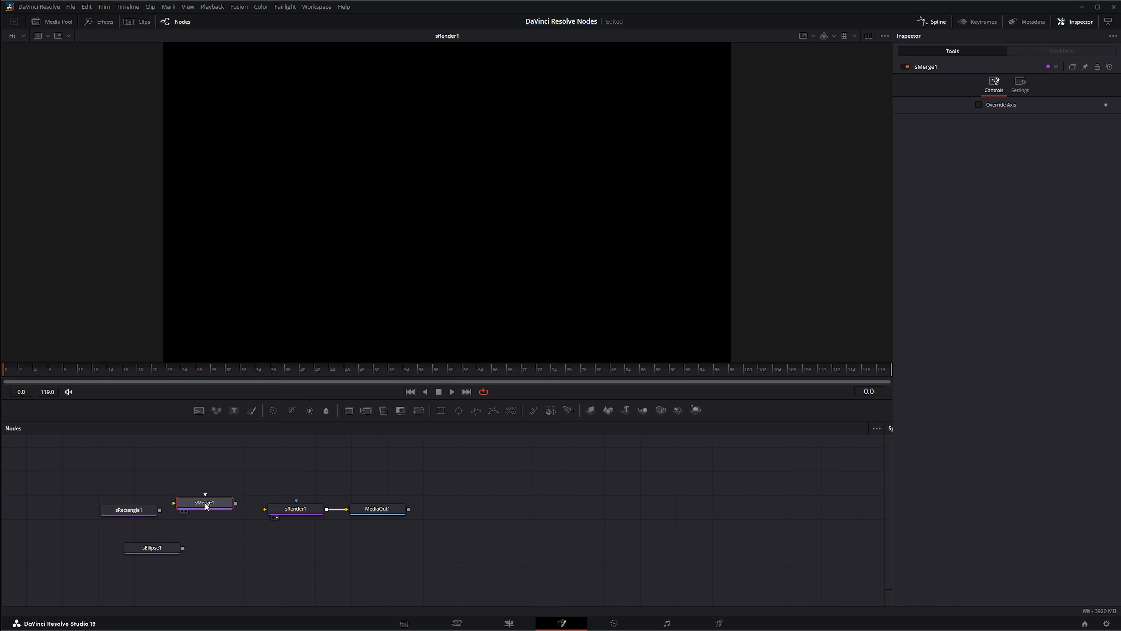
Connect sRectangle1 and sEllipse1 to sMerge1, feed the merge into sRender1, and place the rectangle node directly above the merge
drag(133, 512, 203, 503)
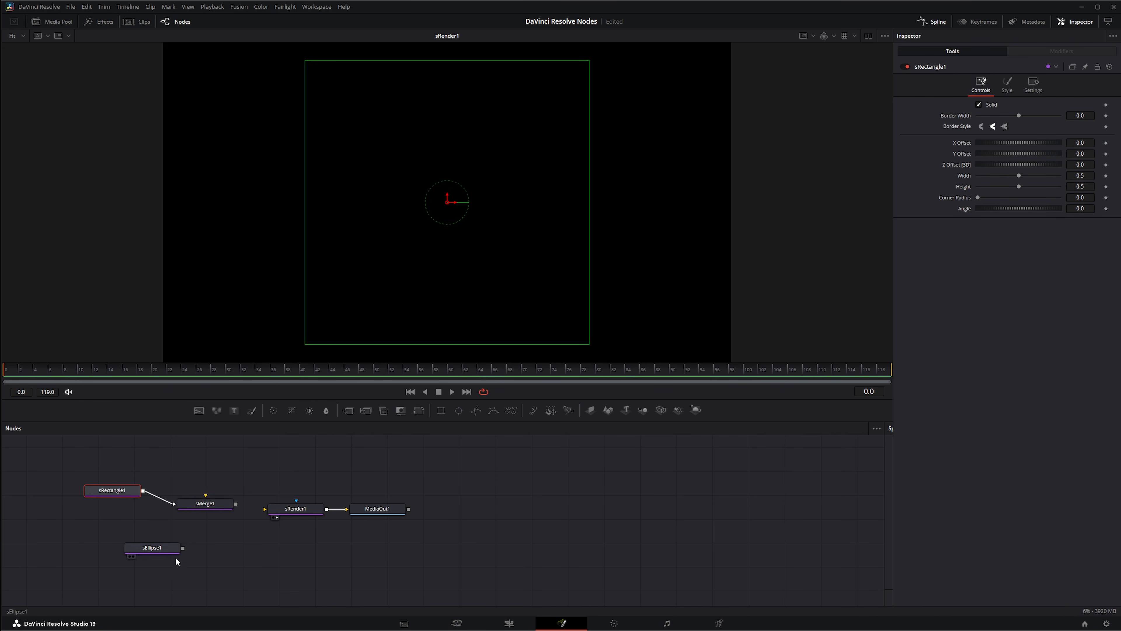
drag(183, 551, 265, 509)
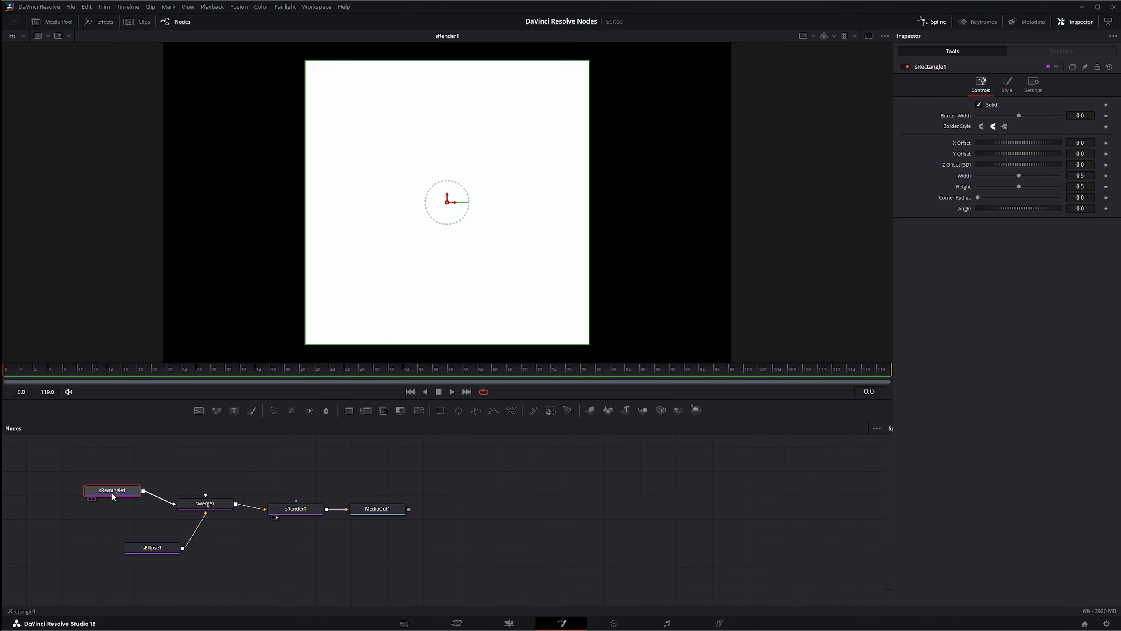
drag(113, 493, 207, 464)
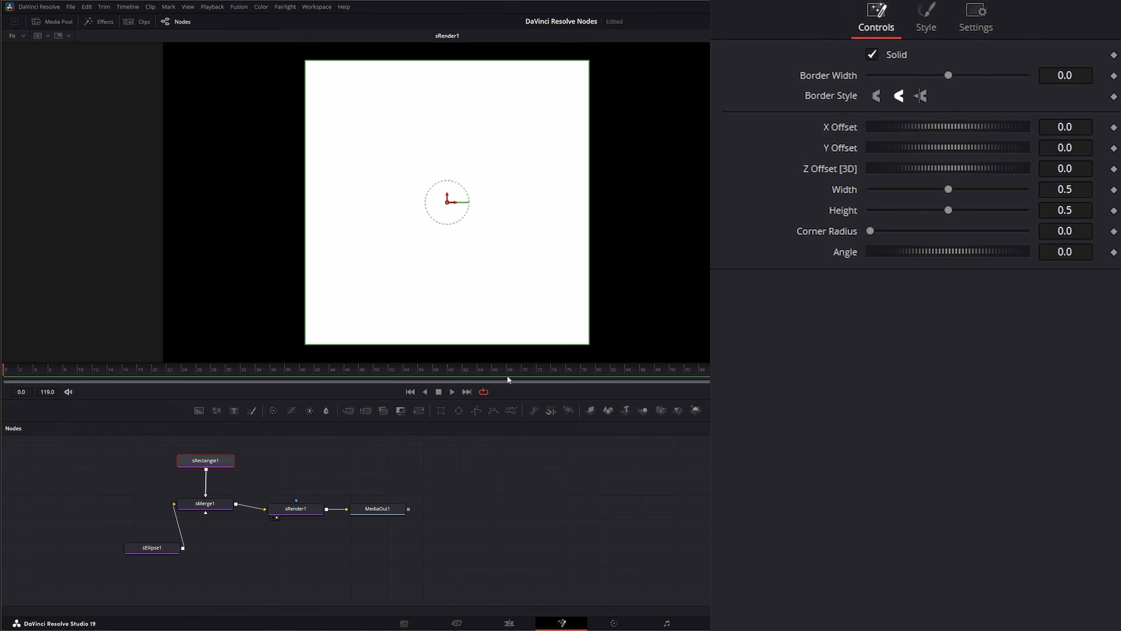
Resize the rectangle to about 0.40 wide and 0.21 high and shift it to an X offset of about 0.14
drag(588, 346, 560, 262)
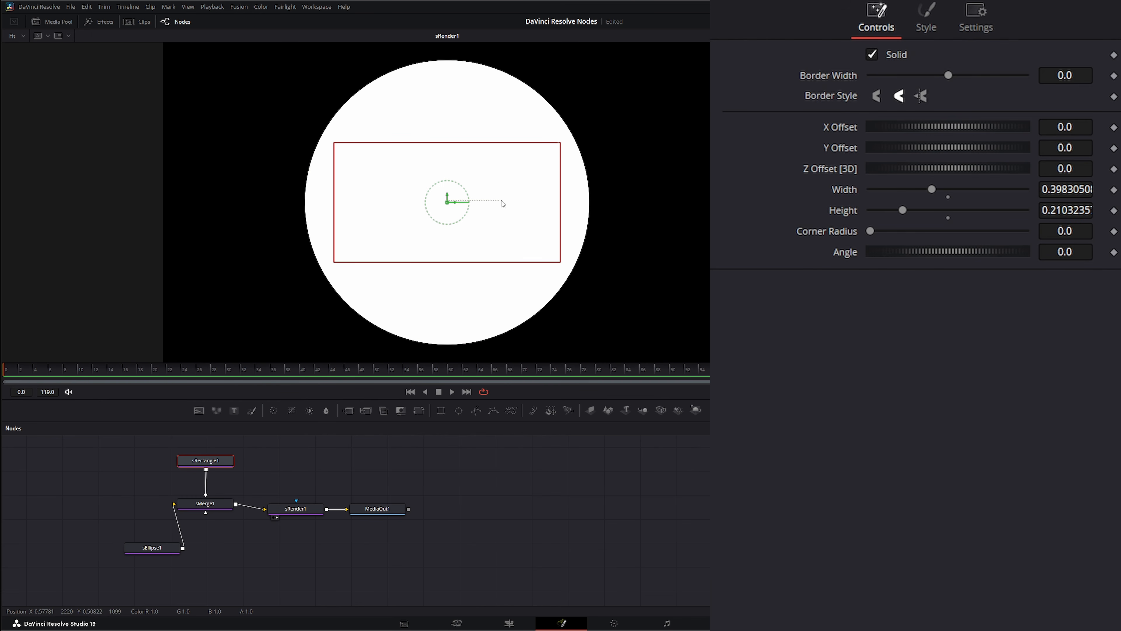
drag(447, 204, 527, 203)
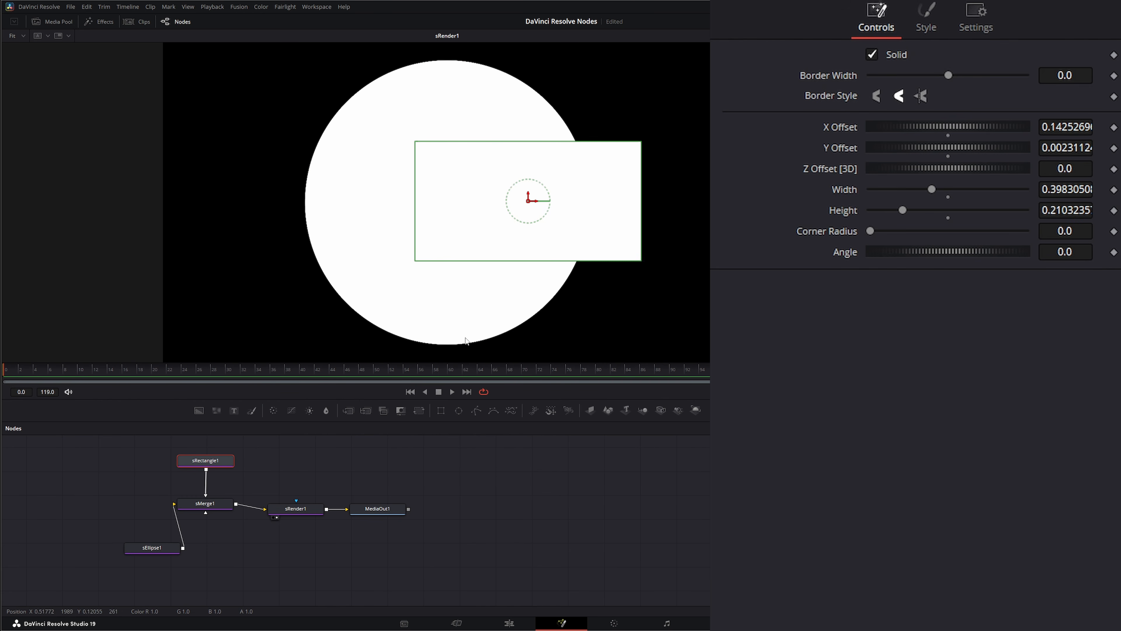
Scale the ellipse to about 0.36 in width and height and shift it to an X offset of about -0.06
click(157, 549)
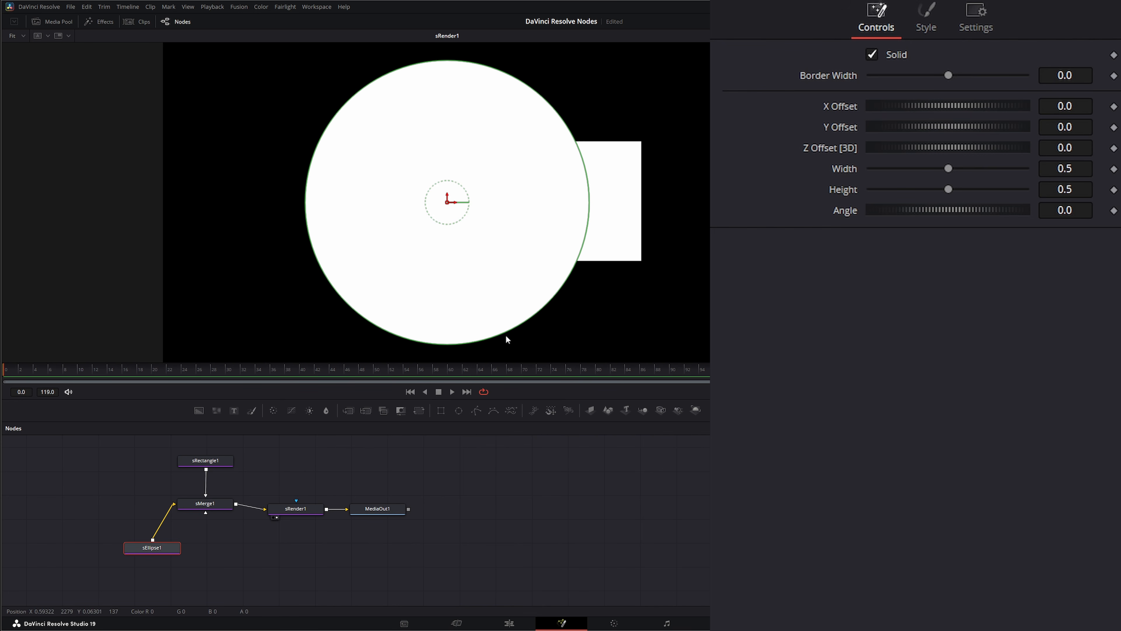
drag(506, 333, 483, 298)
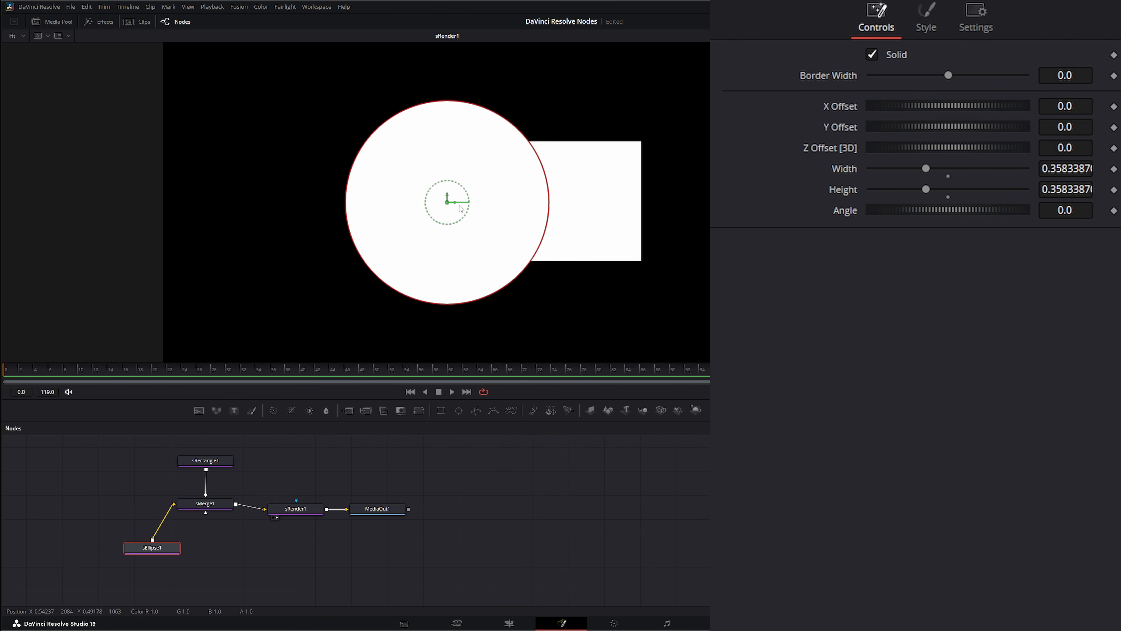
drag(447, 203, 411, 201)
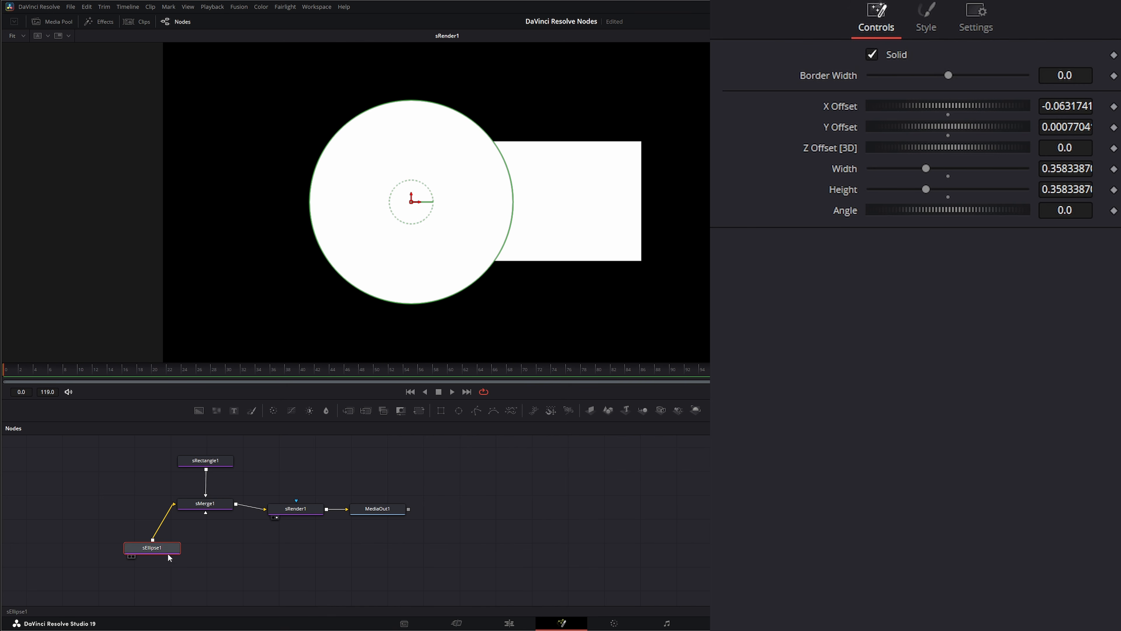
Align the sEllipse1, sRender1 and MediaOut1 nodes in one row with sMerge1
drag(160, 553, 126, 509)
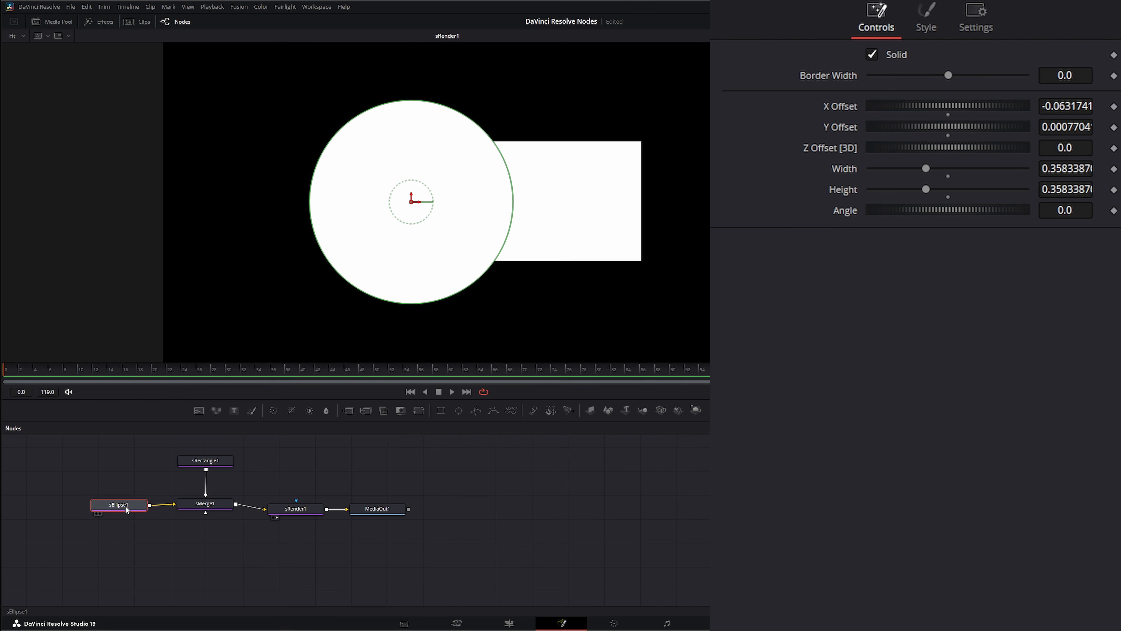
drag(282, 458, 328, 509)
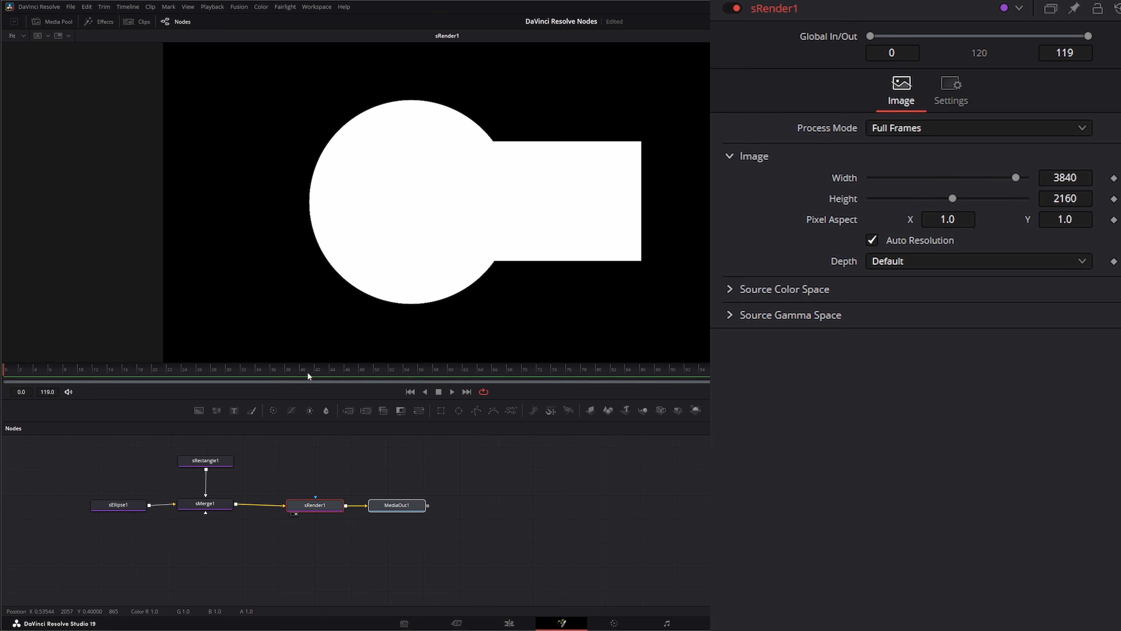
Turn off Solid for the rectangle, set its border width to 0.024 and colour it light purple
click(219, 462)
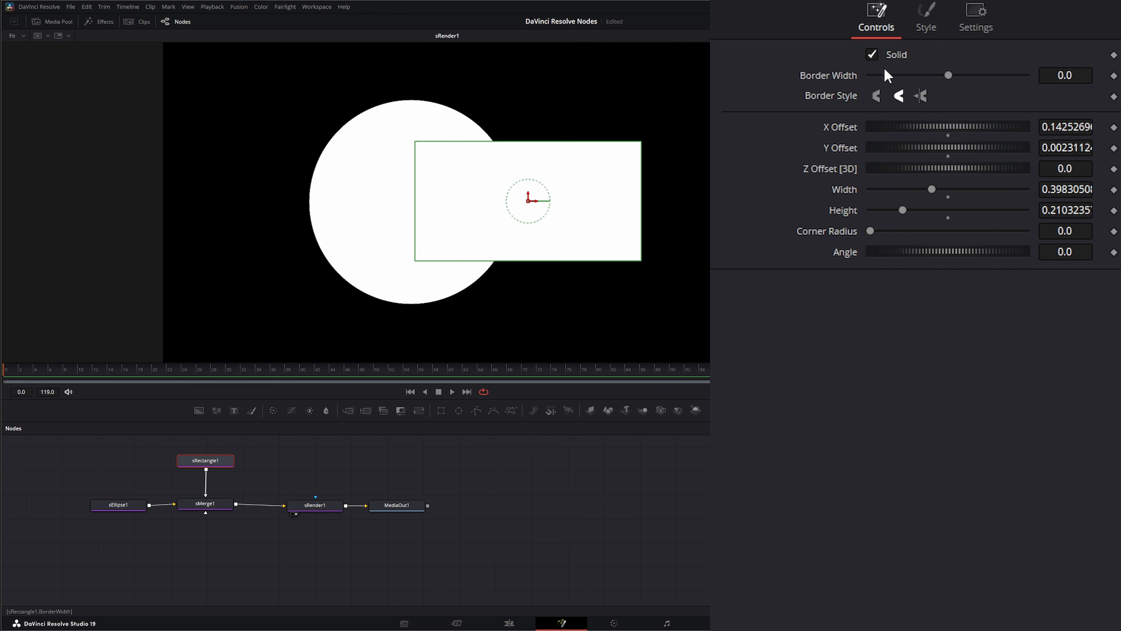
click(873, 54)
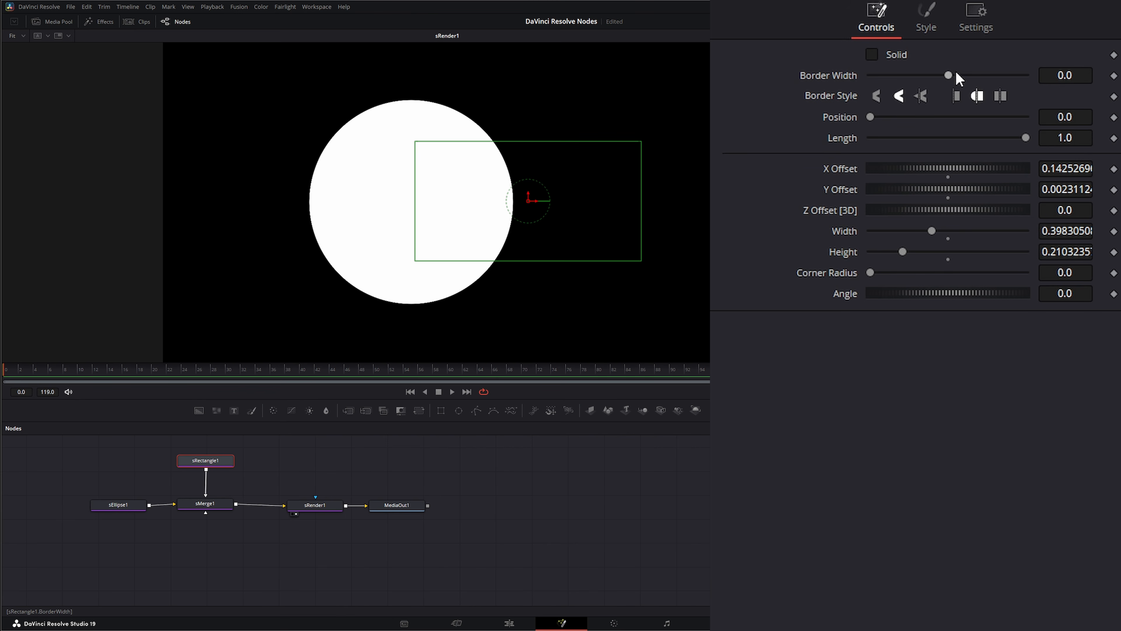
drag(954, 74, 962, 69)
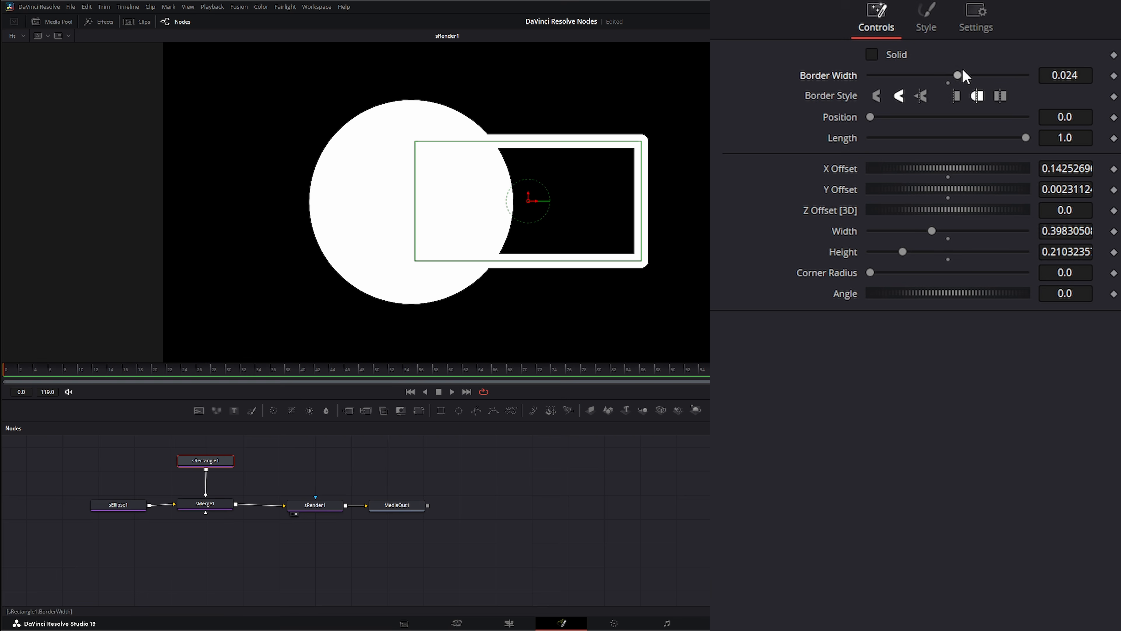
click(926, 18)
click(917, 55)
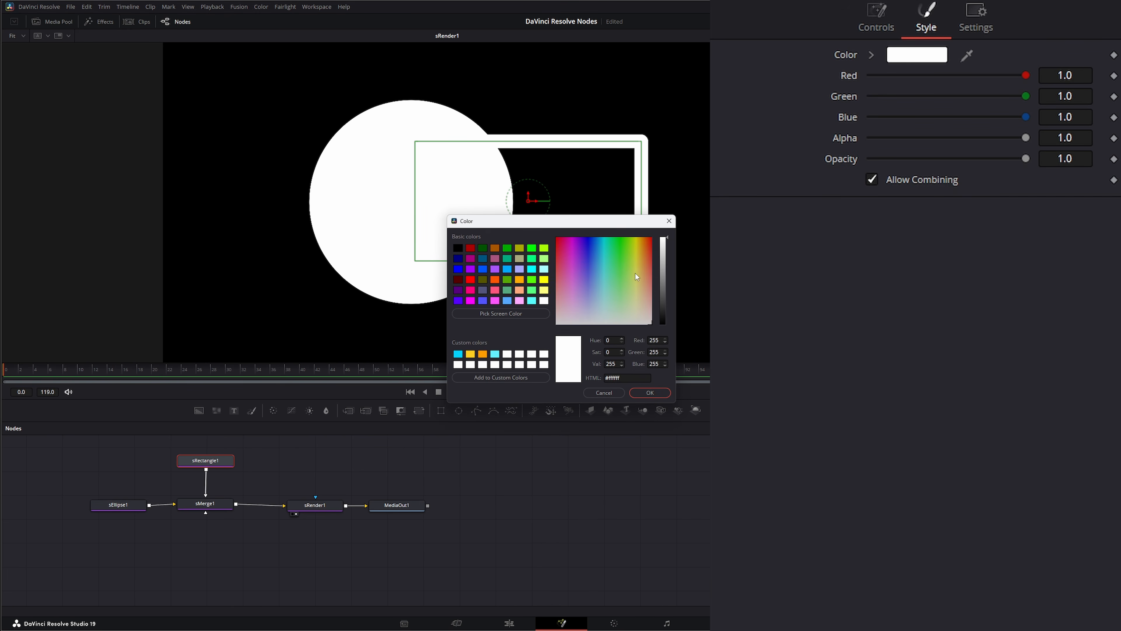
click(584, 275)
click(657, 392)
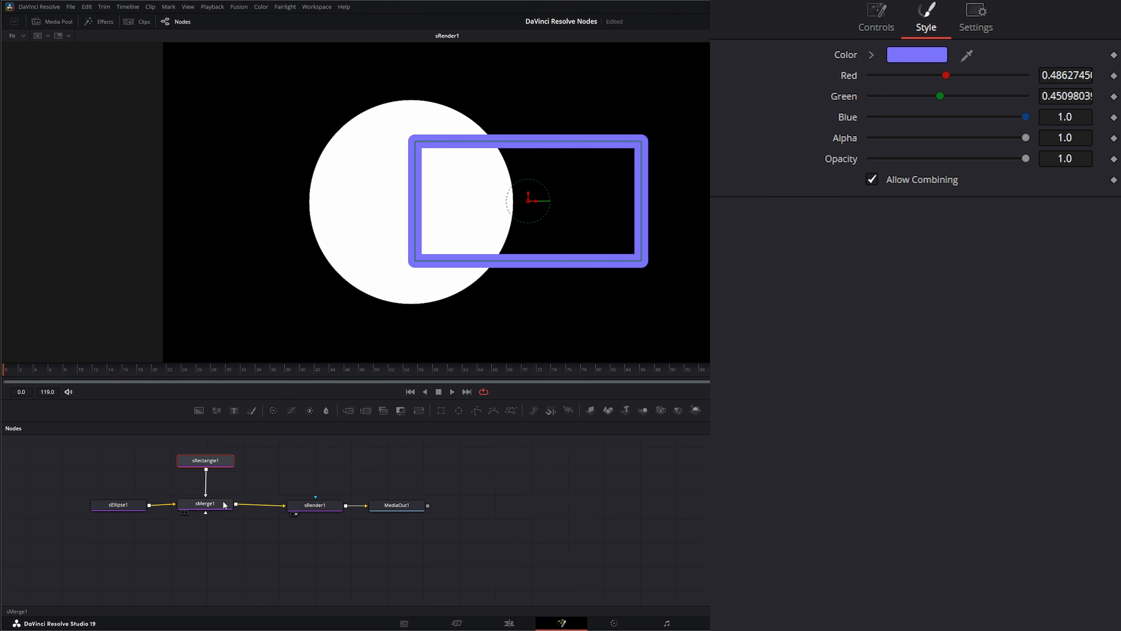
Turn off Solid for the ellipse, set its border width to 0.034 and colour it mint green
click(130, 506)
click(872, 54)
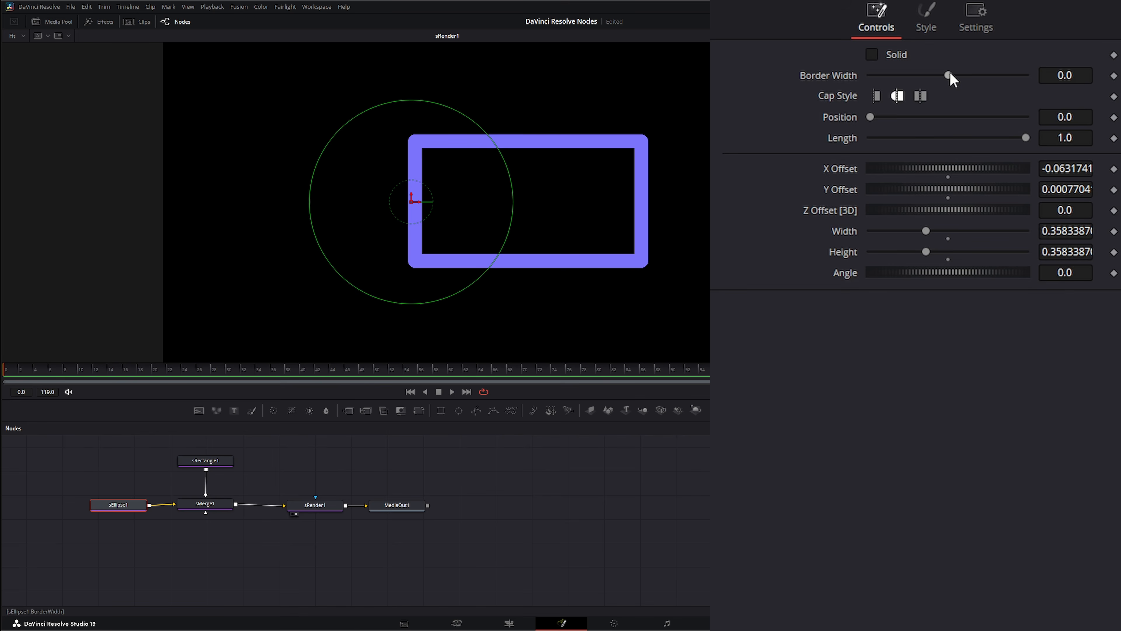
drag(949, 73, 960, 73)
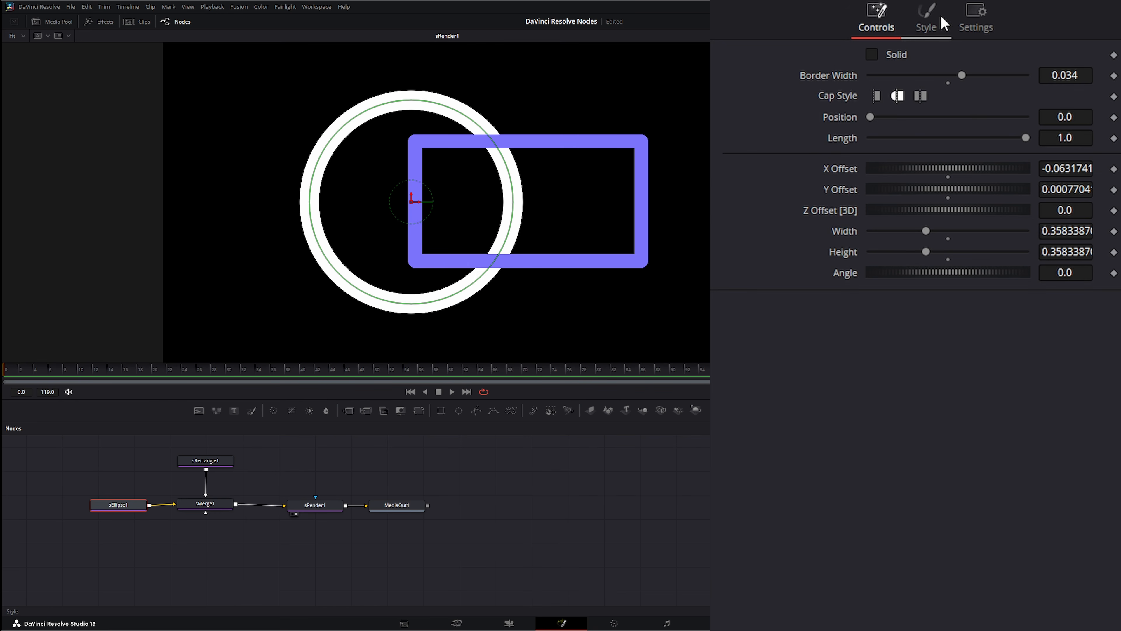
click(927, 22)
click(930, 59)
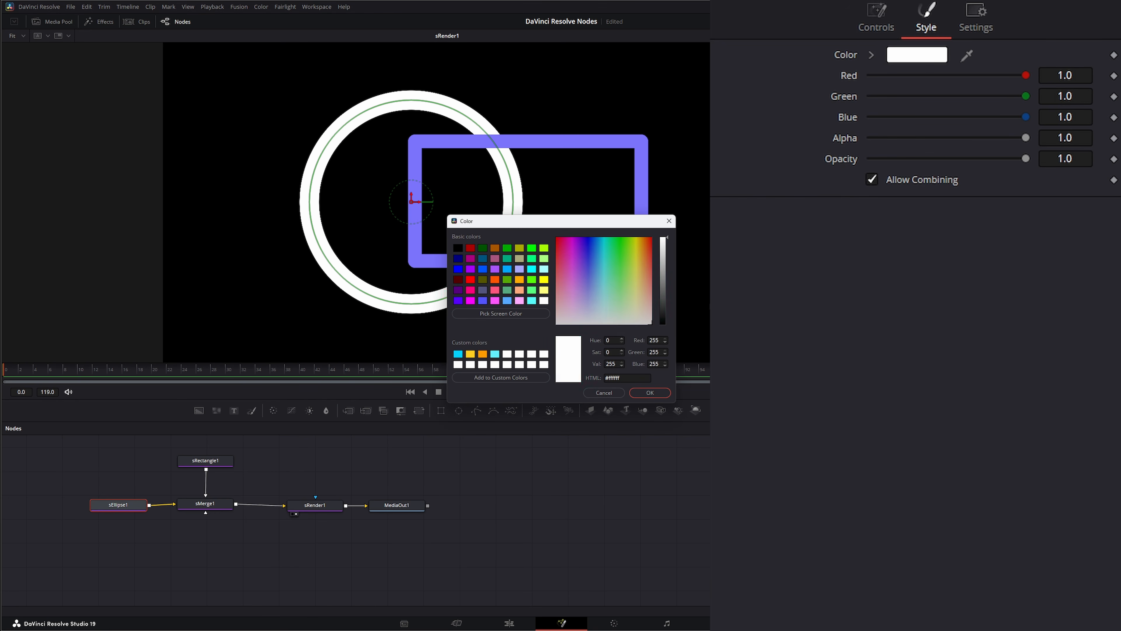
click(612, 291)
click(650, 392)
Move sRender1 and MediaOut1 together farther from sMerge1 to make room for another node
click(303, 506)
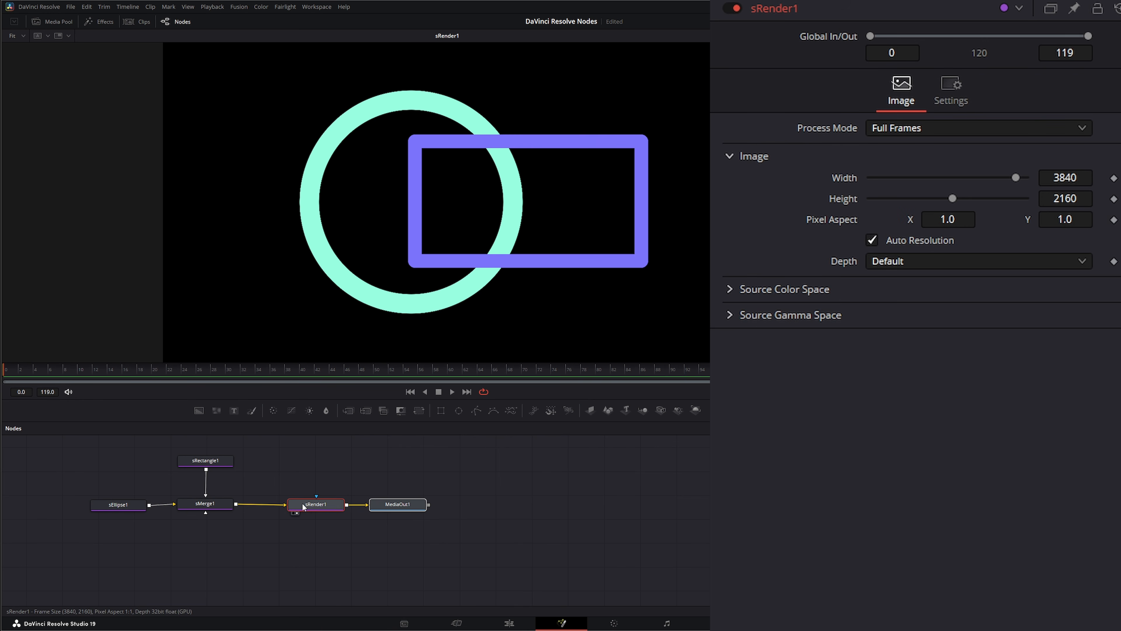
drag(291, 463, 391, 523)
drag(323, 504, 367, 505)
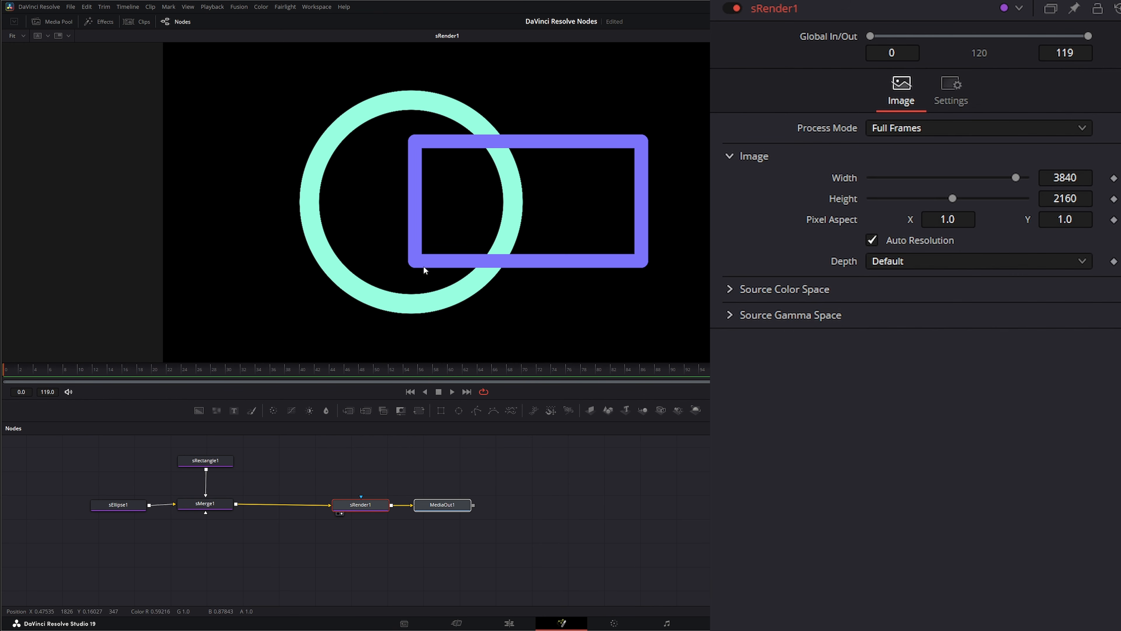
Examine the border width and border style controls of sRectangle1
click(457, 237)
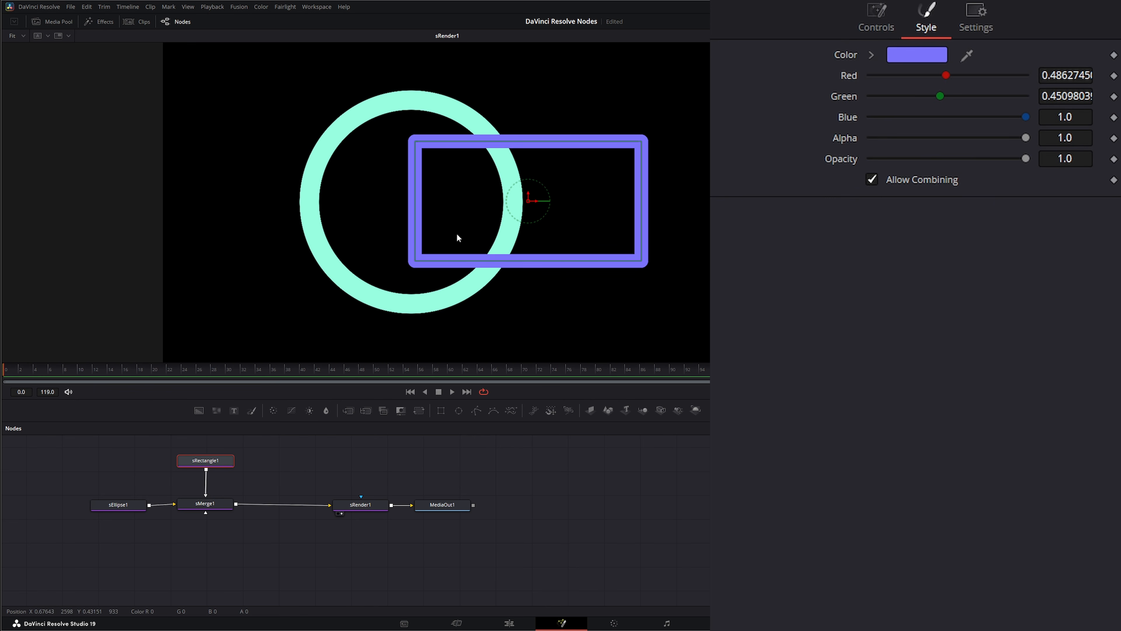
click(876, 16)
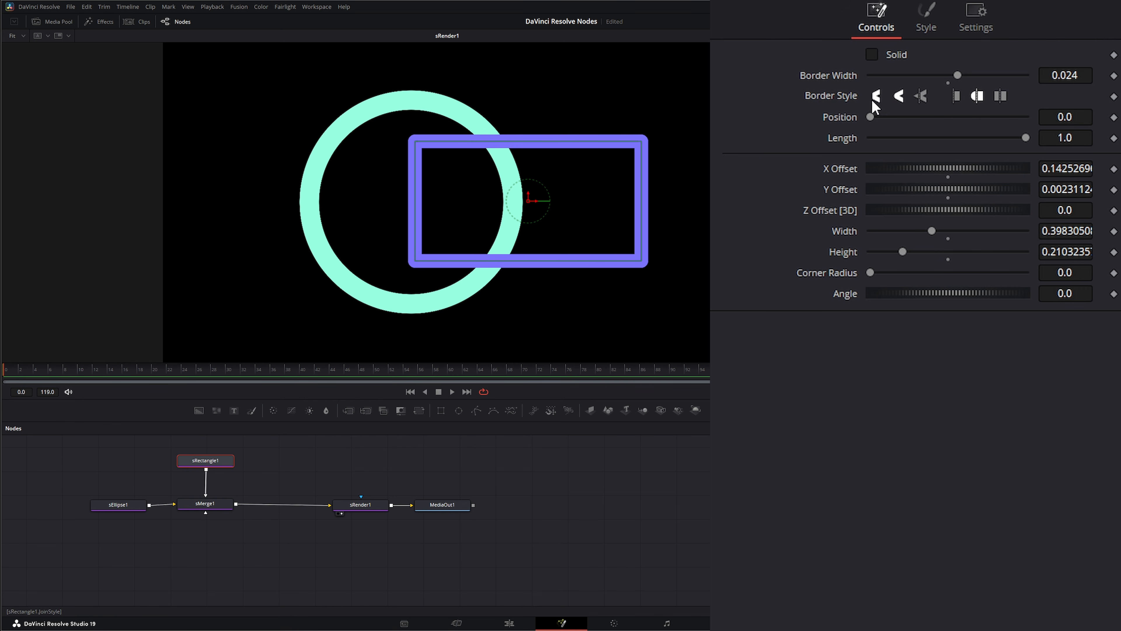
Insert an sExpand node between sMerge1 and sRender1 and set its Amount to 0.048
click(527, 489)
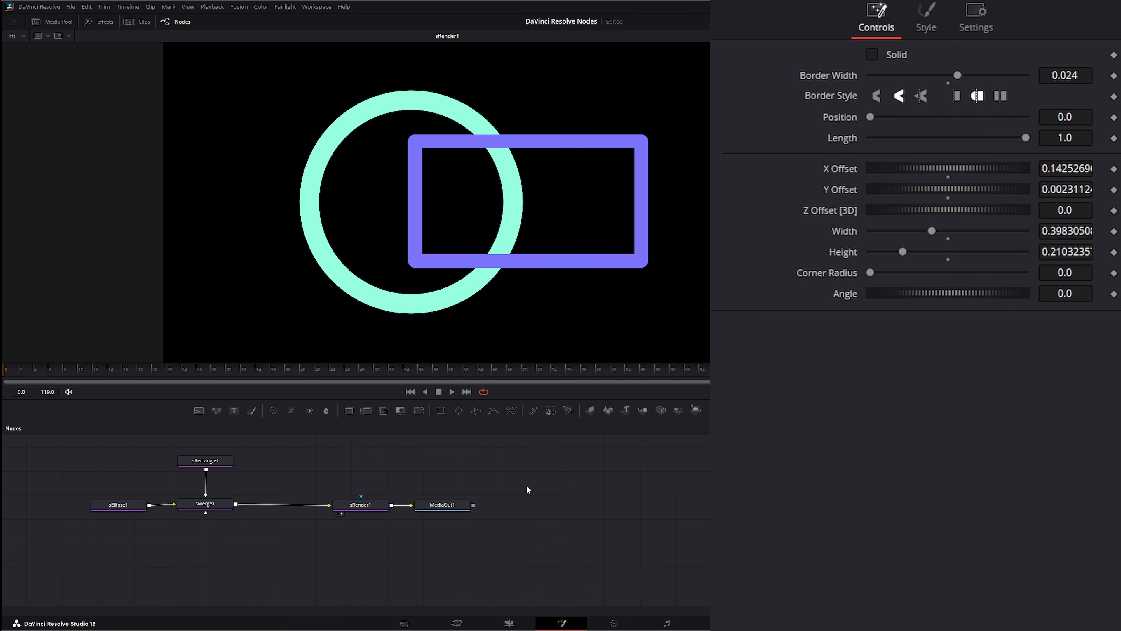
key(shift+space)
text(sex)
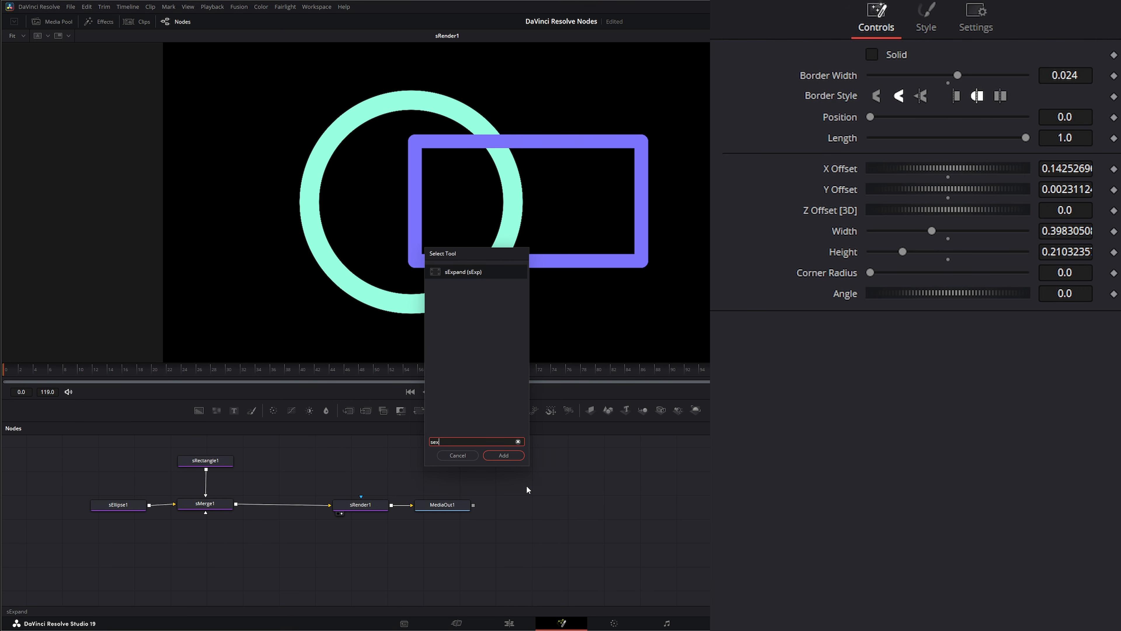
key(Return)
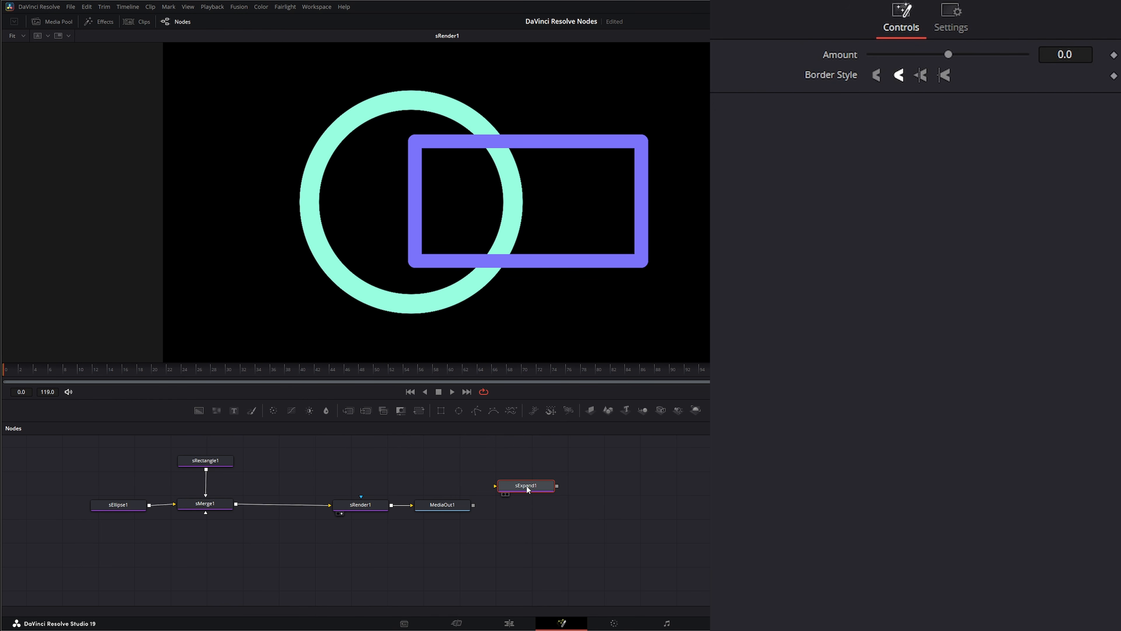
drag(528, 488, 283, 504)
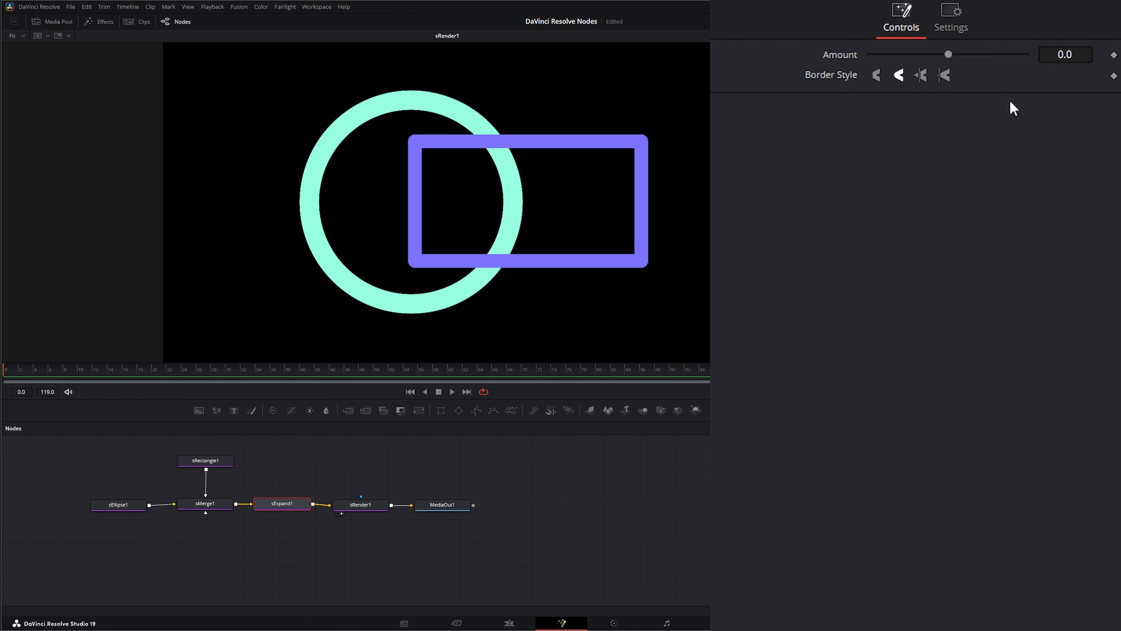
drag(949, 54, 985, 66)
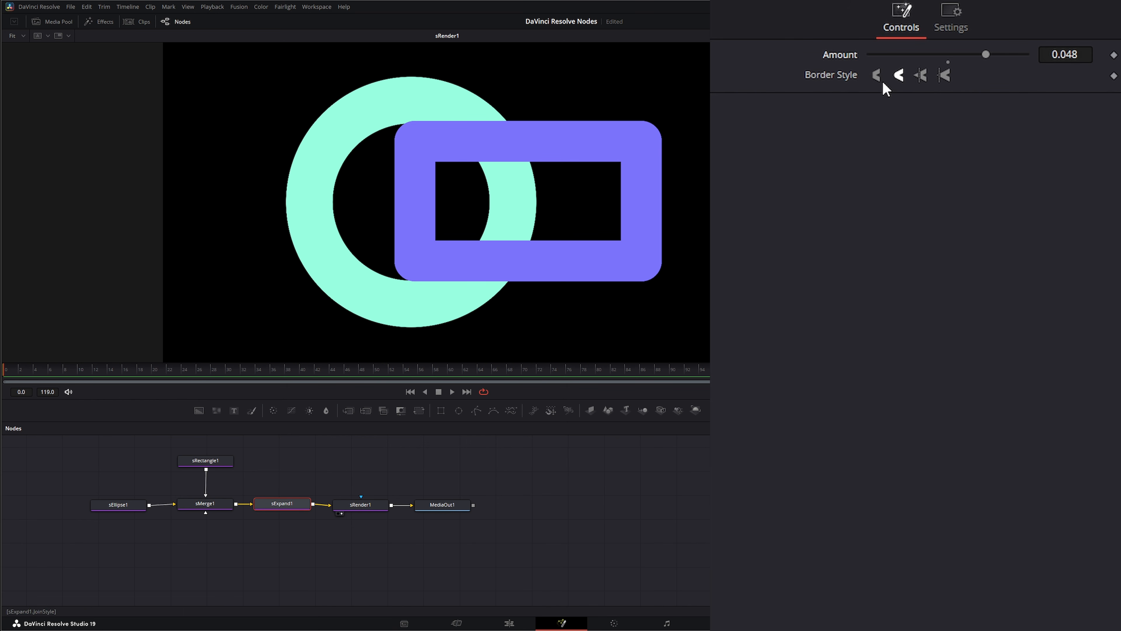
Reset sExpand1's Amount, raise it to 0.035, and try its Bevel and Miter border styles before returning to the rounded style
double_click(842, 58)
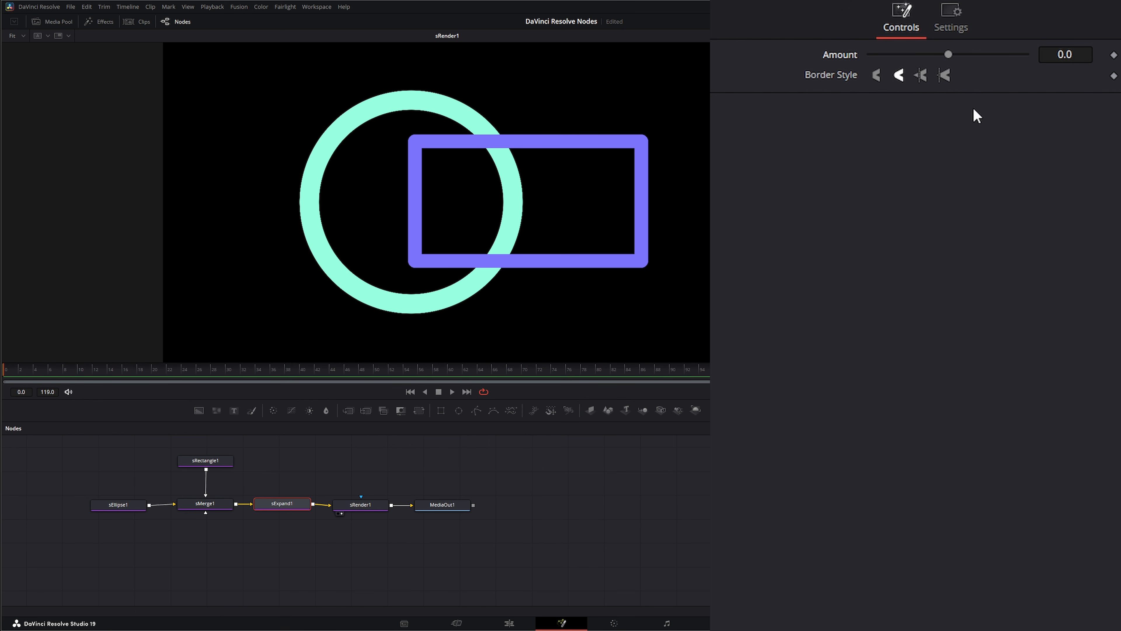
drag(951, 53, 979, 51)
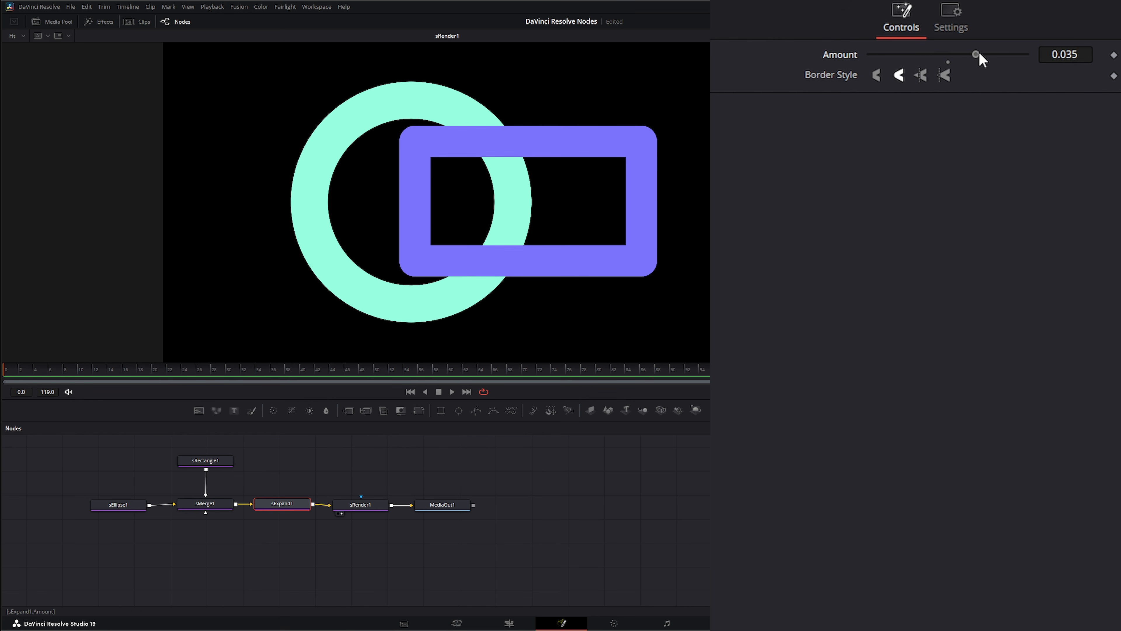
click(876, 75)
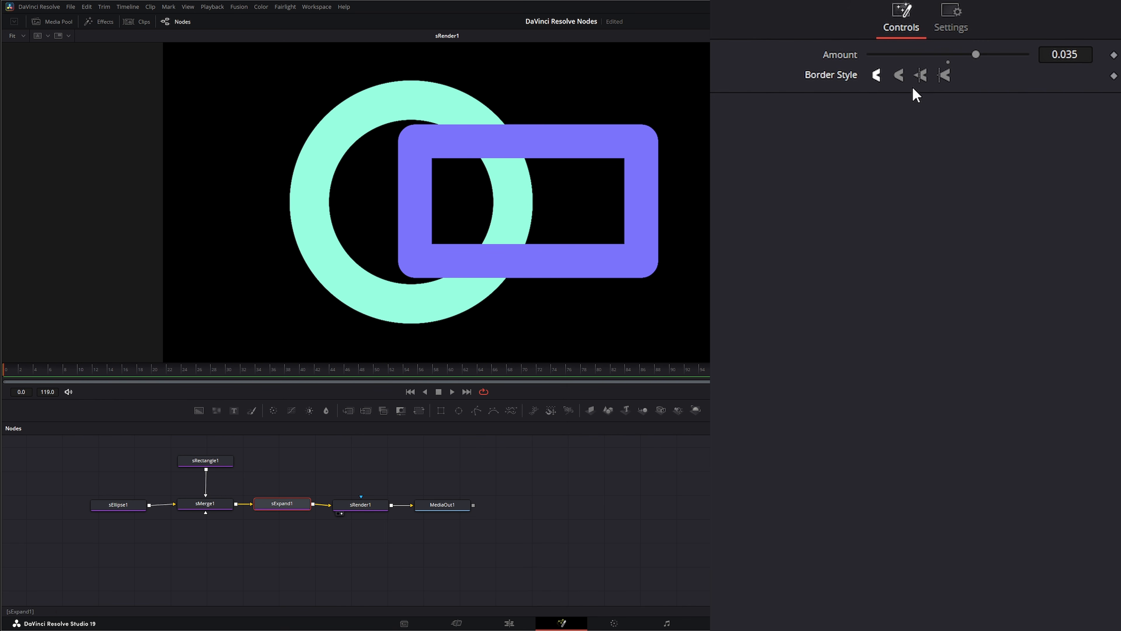
click(923, 75)
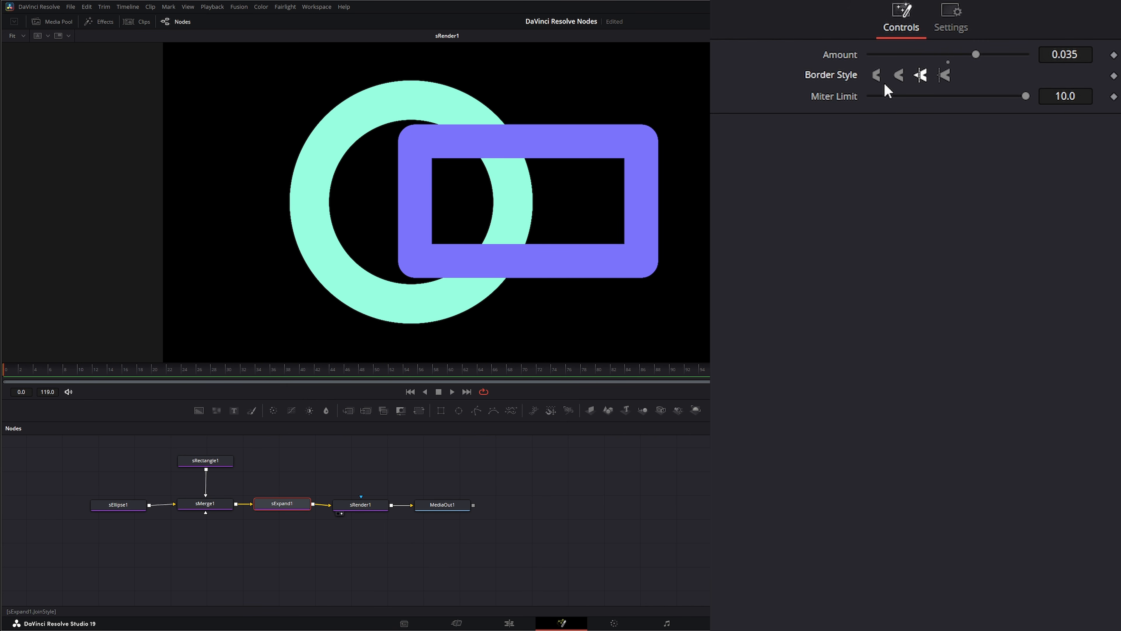
click(901, 74)
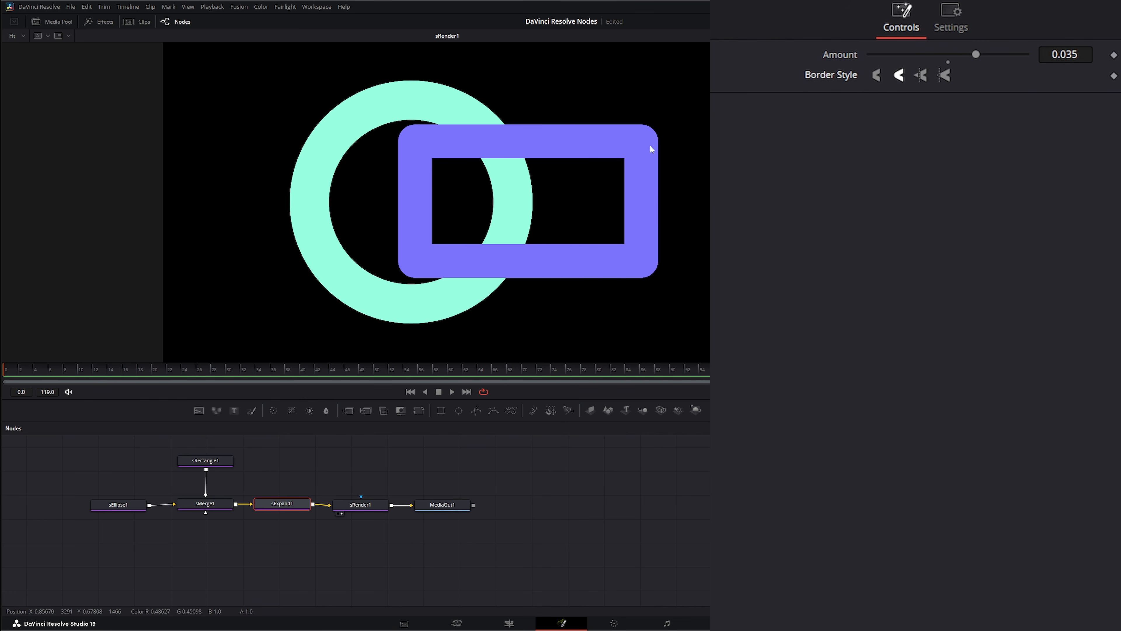
Set the border style of both sRectangle1 and sExpand1 to Bevel and raise sExpand1's Amount to 0.065
click(208, 462)
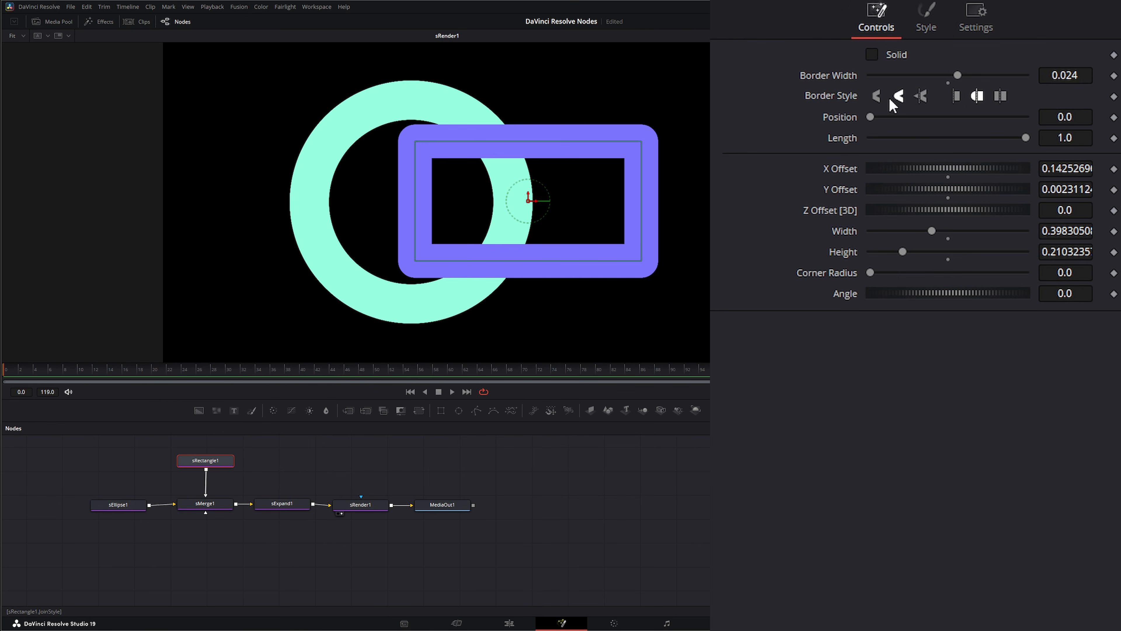
click(877, 96)
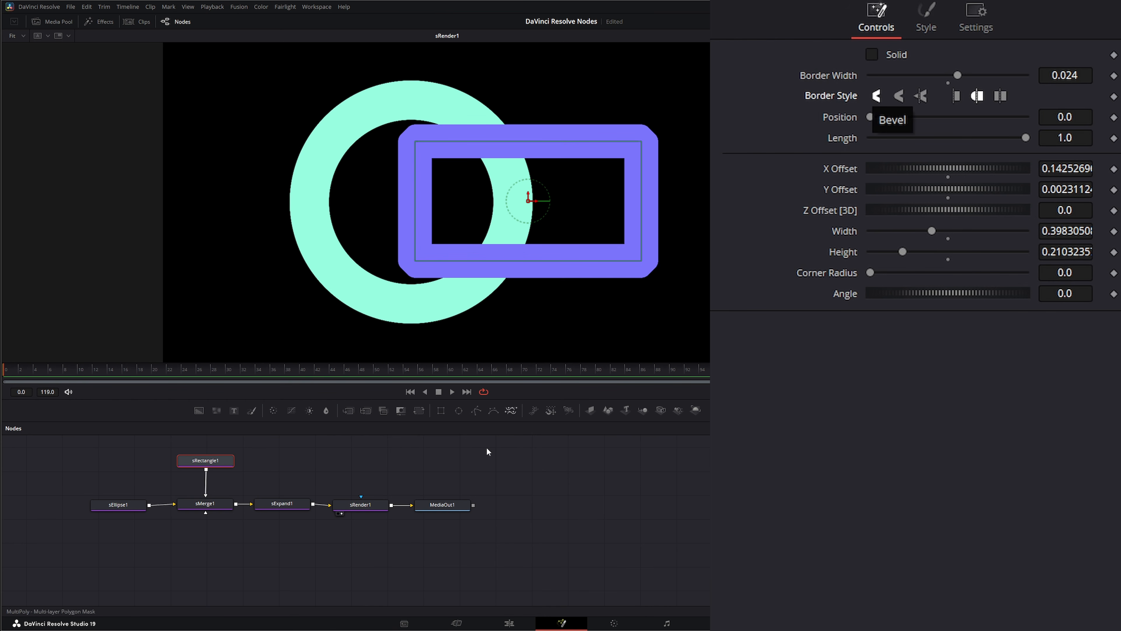
click(281, 504)
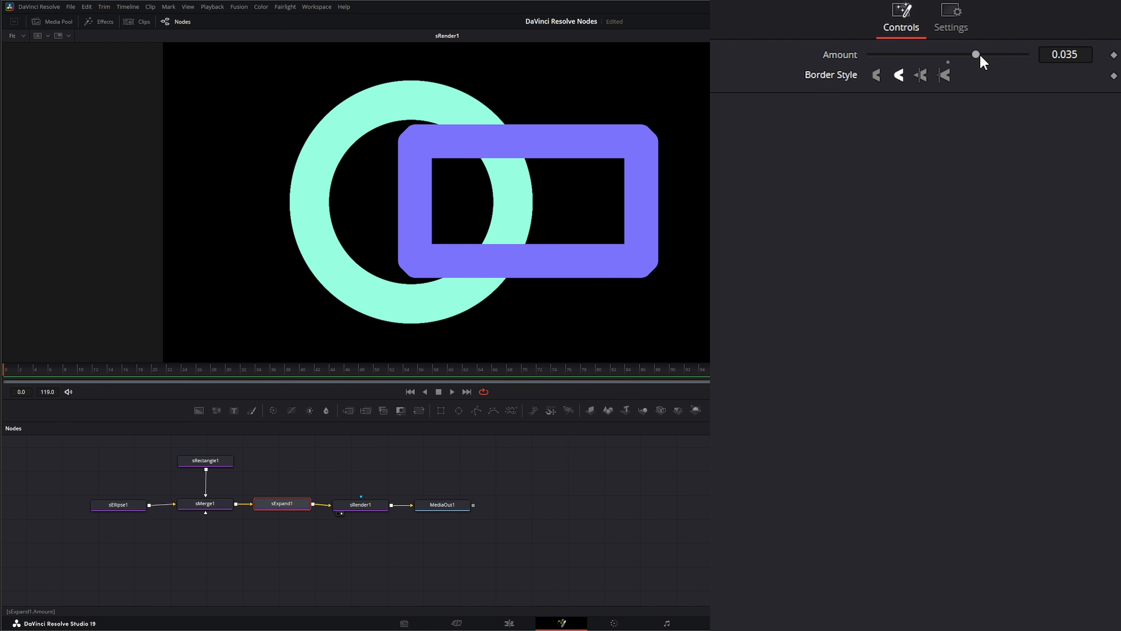
mouse_move(976, 54)
mouse_down()
mouse_move(1011, 51)
mouse_move(950, 54)
mouse_move(988, 55)
mouse_up()
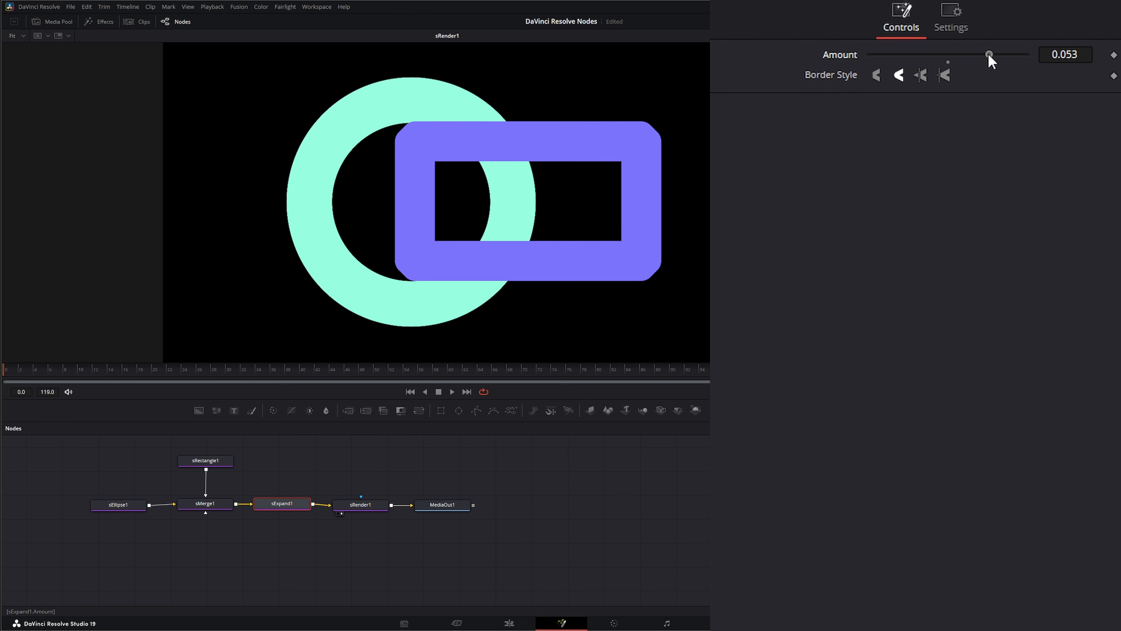
click(876, 75)
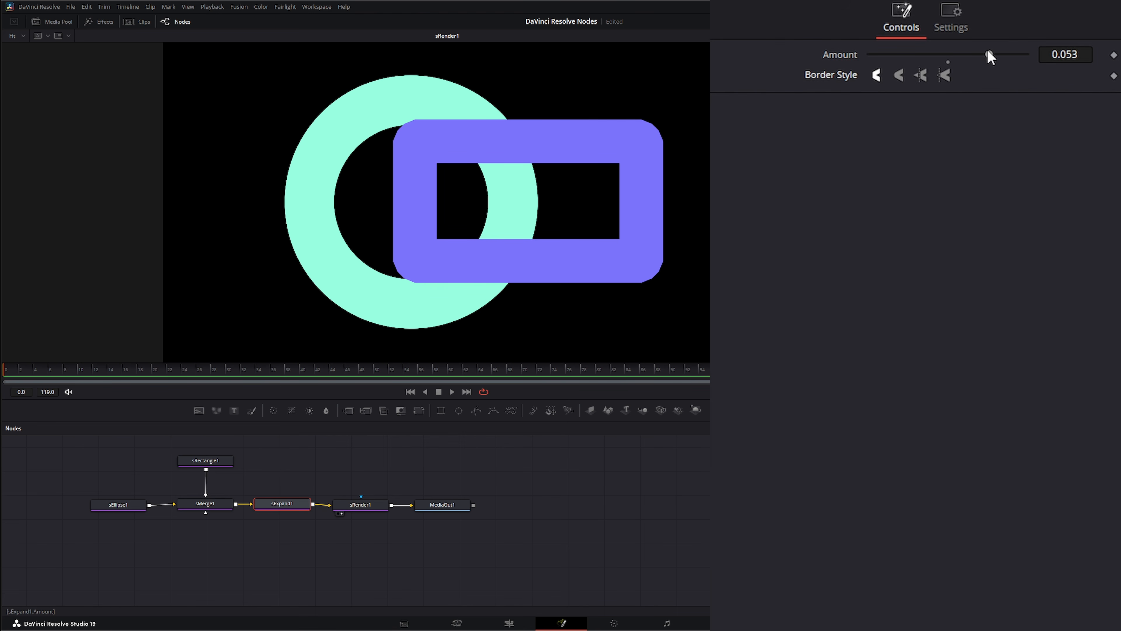
mouse_move(988, 54)
mouse_down()
mouse_move(1014, 53)
mouse_move(997, 47)
mouse_up()
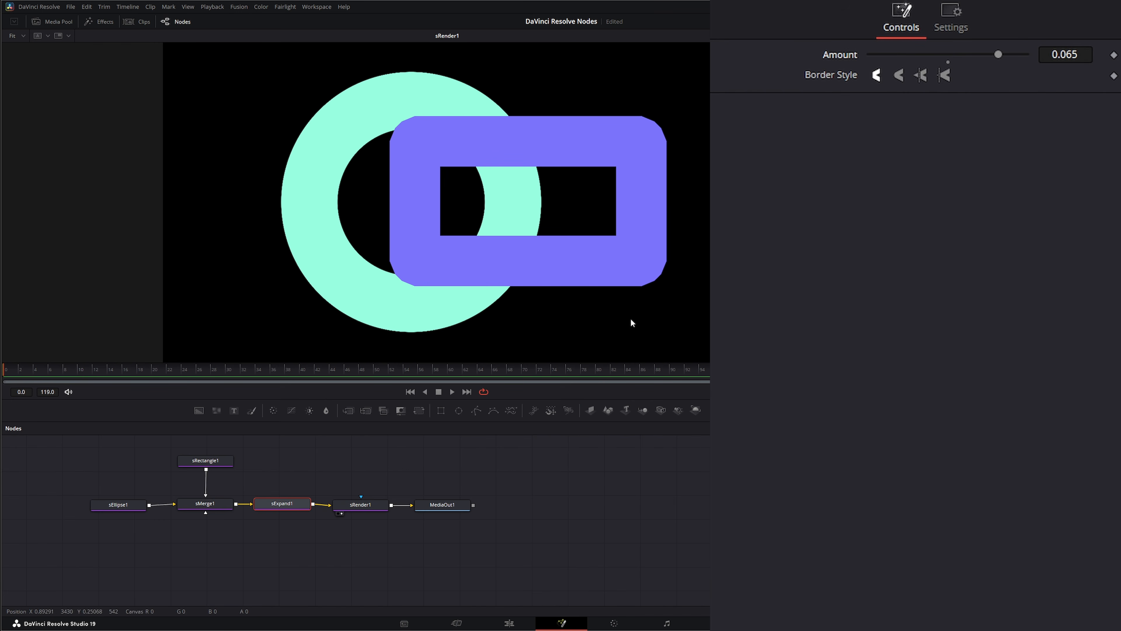
Set sRectangle1's border style to Miter and give sExpand1 the fourth border style for sharp outer corners
click(183, 462)
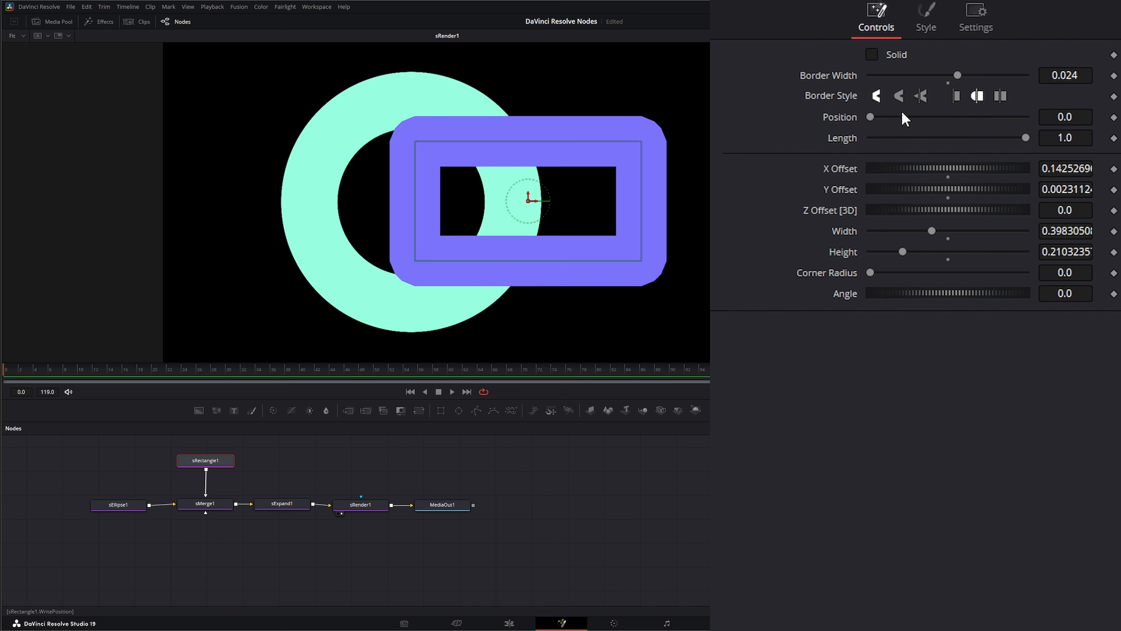
click(922, 98)
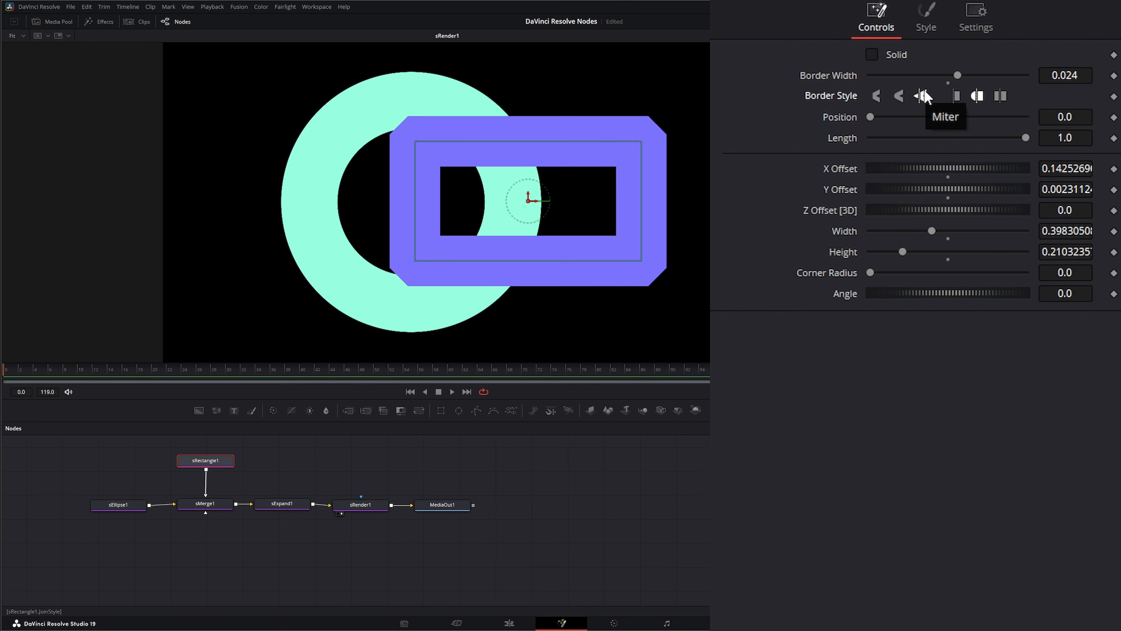
click(282, 503)
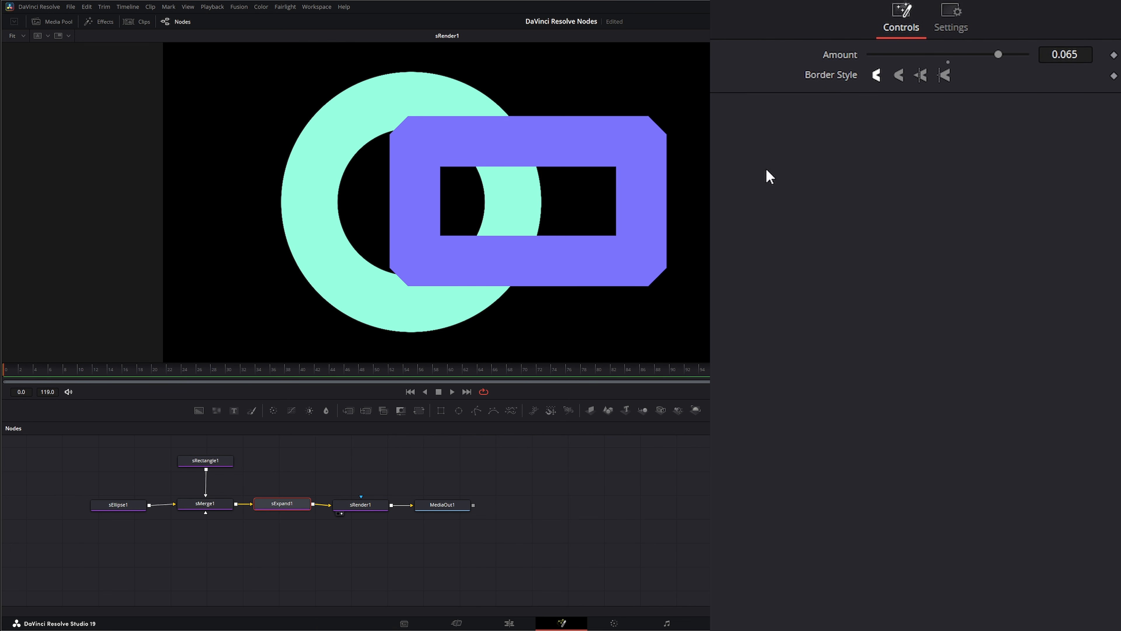
click(945, 79)
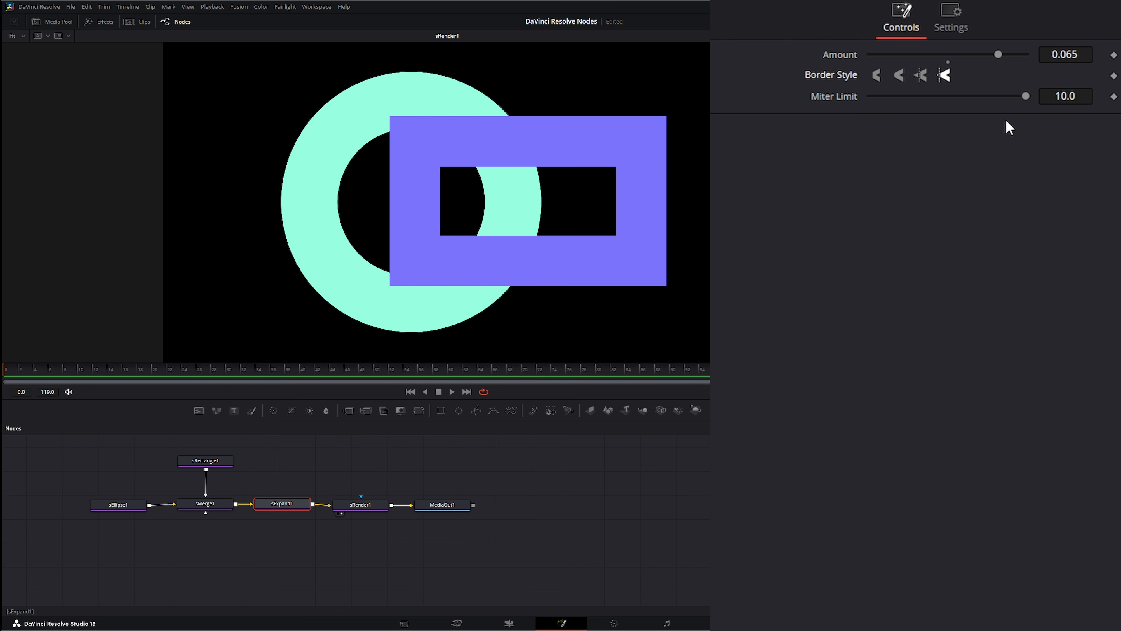
Try lower Miter Limit values on sExpand1, return the limit to 10.0, and set the Amount to 0.084
mouse_move(1024, 94)
mouse_down()
mouse_move(1009, 95)
mouse_move(1020, 95)
mouse_up()
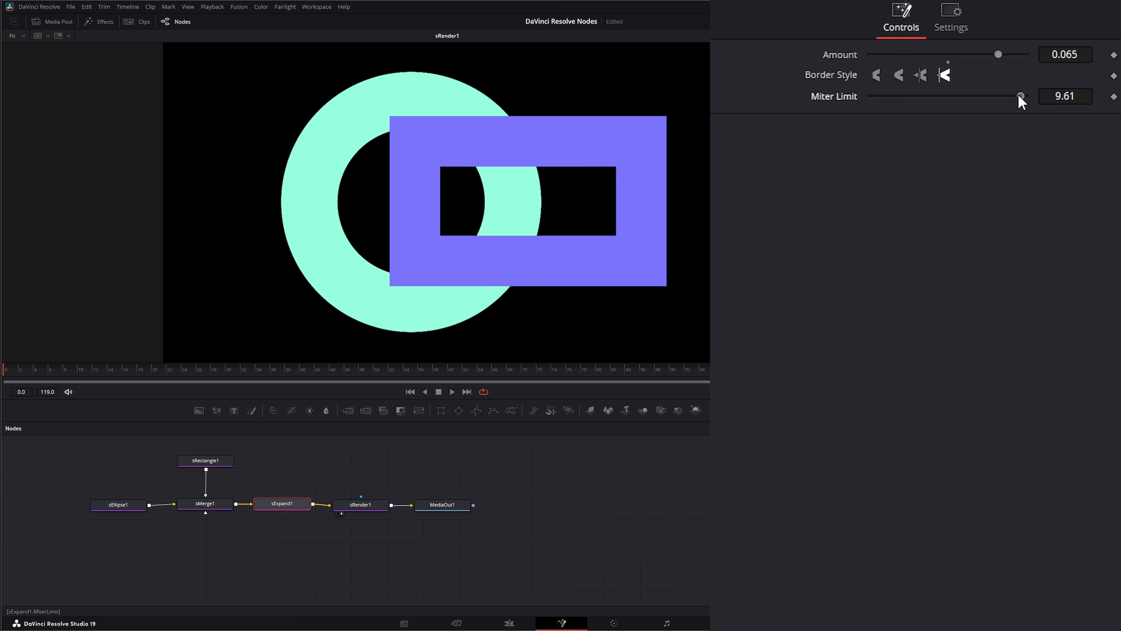
drag(852, 102, 1014, 100)
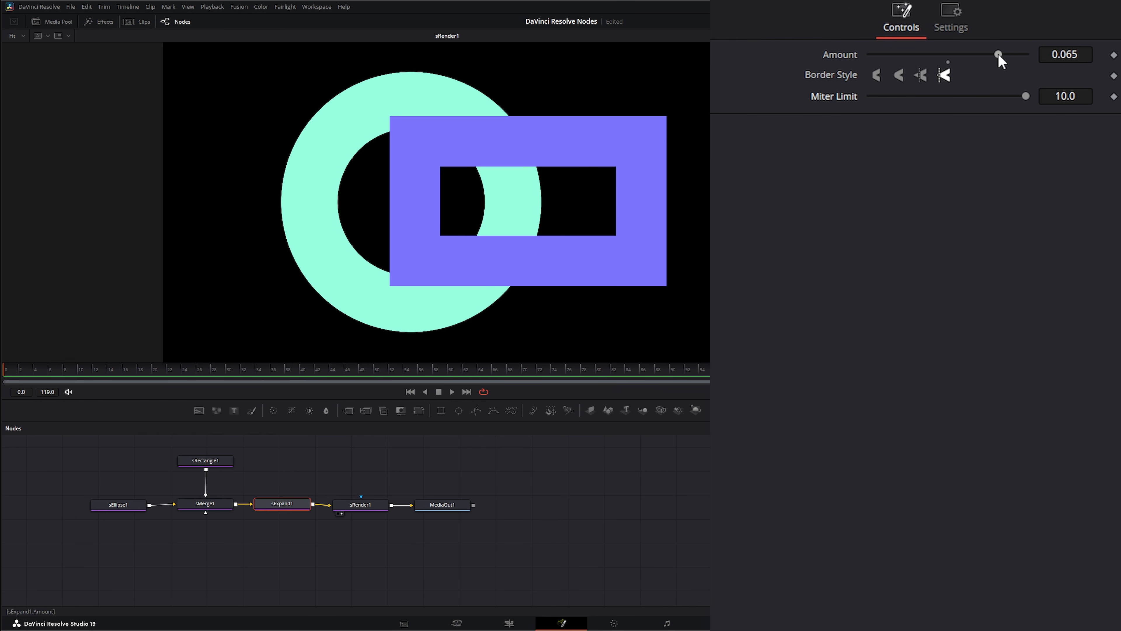
drag(973, 55, 1014, 54)
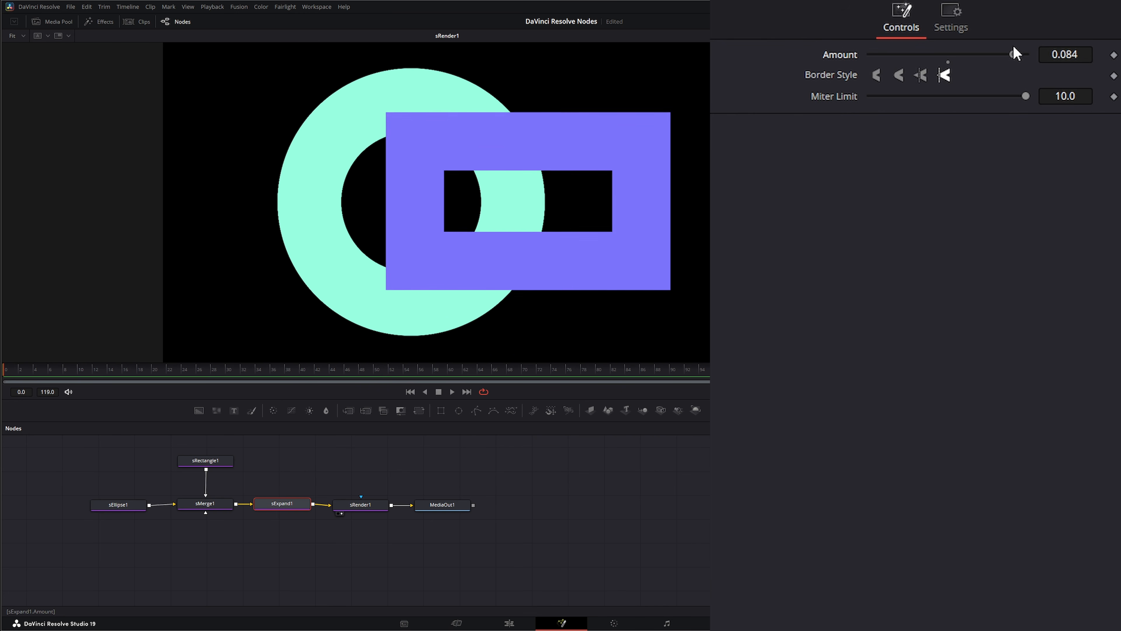